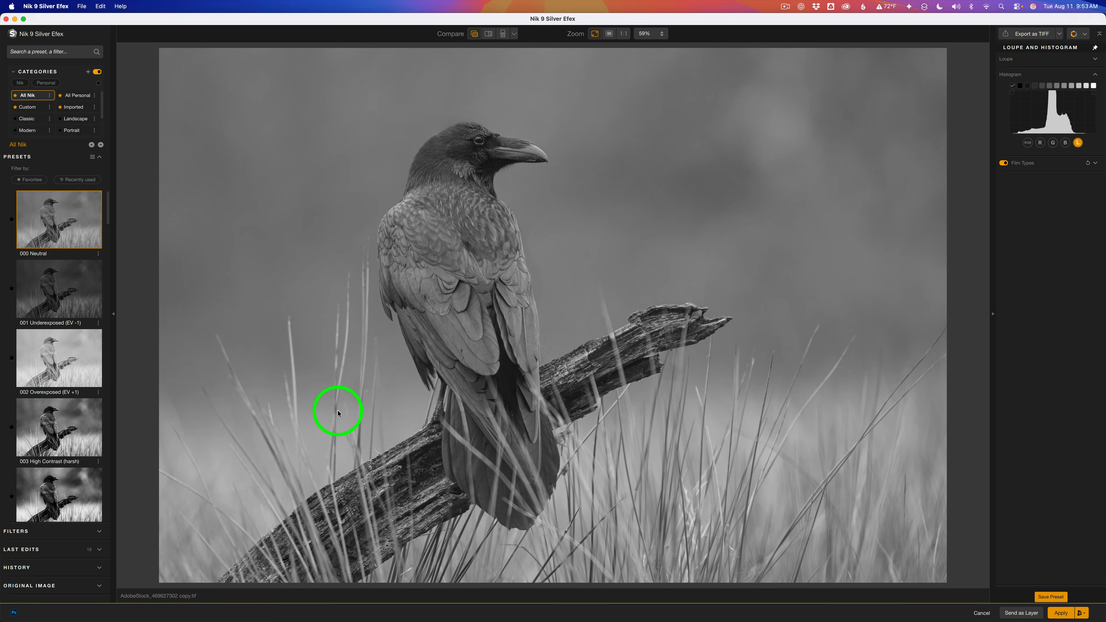
- Preview the 001 Underexposed (EV -1), 002 Overexposed (EV +1), 003 High Contrast (harsh) and following preset on the crow photo
left_click(74, 282)
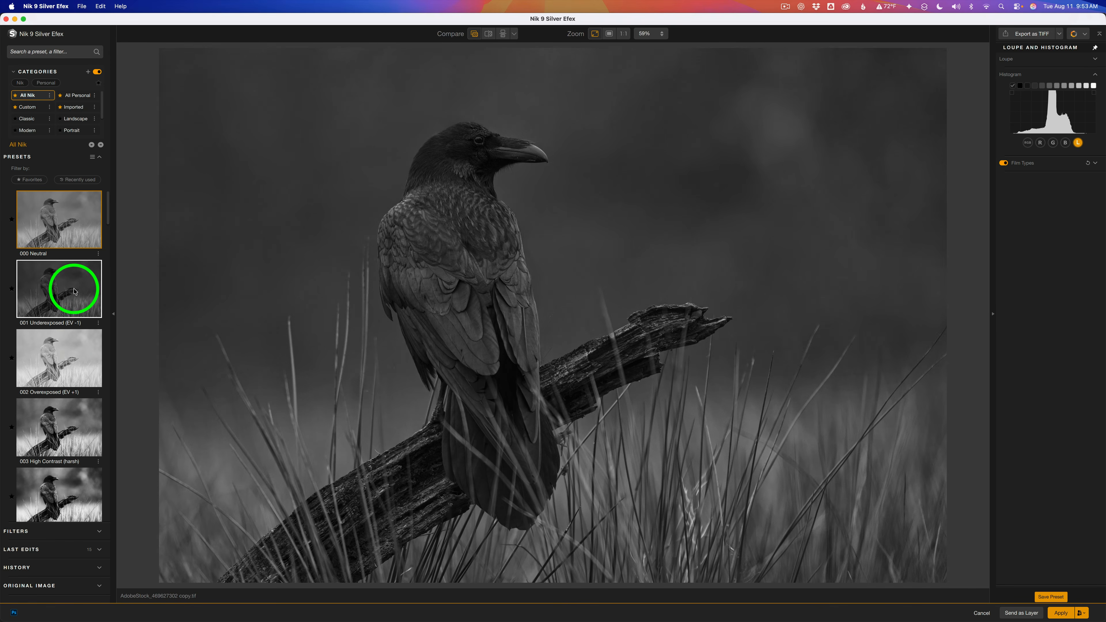
left_click(78, 360)
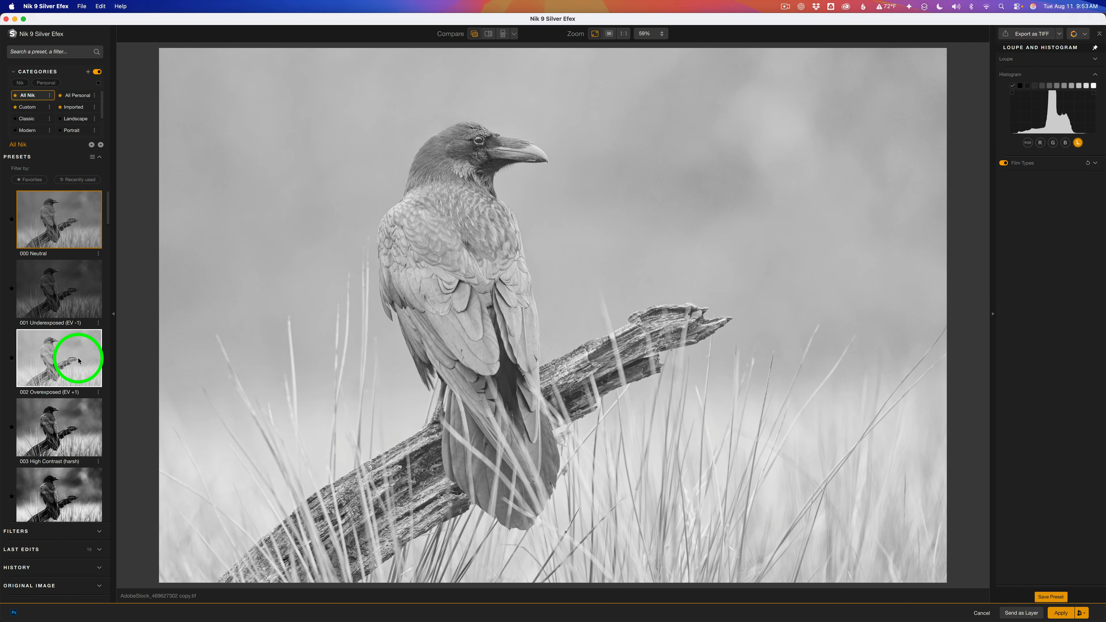
left_click(73, 424)
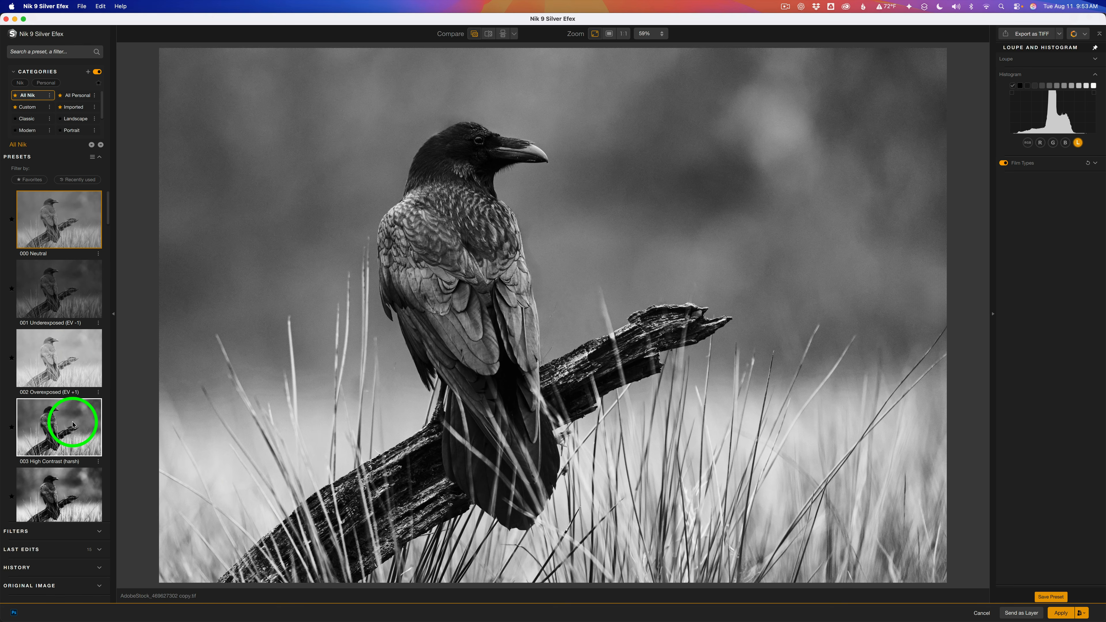
left_click(69, 480)
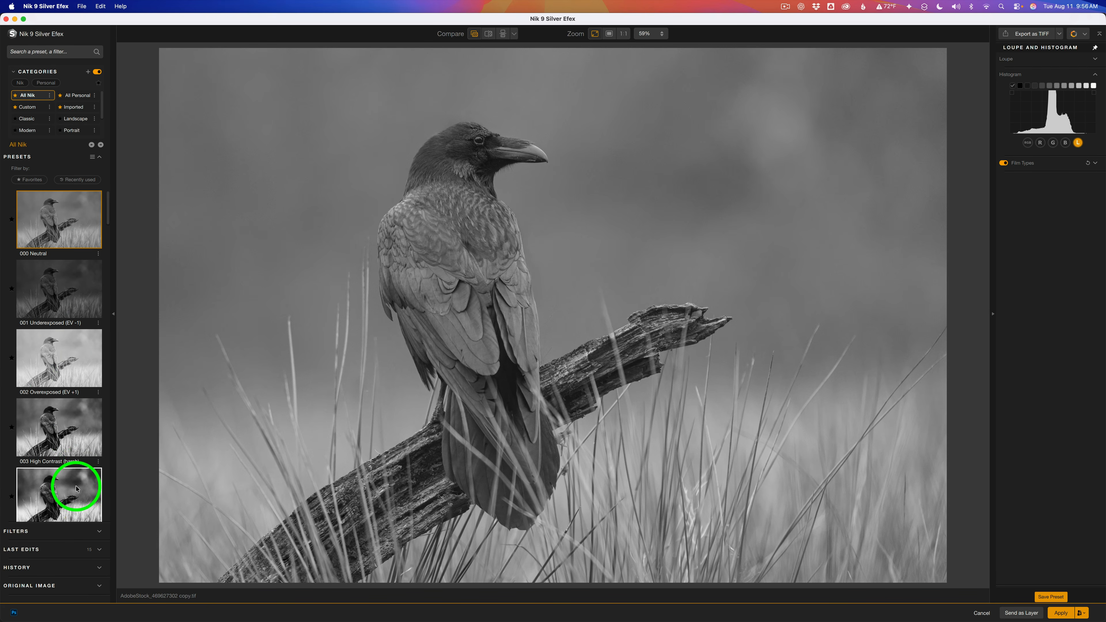
- Display the available filters and set the photo's film type to Adox Silvermax 21
left_click(59, 531)
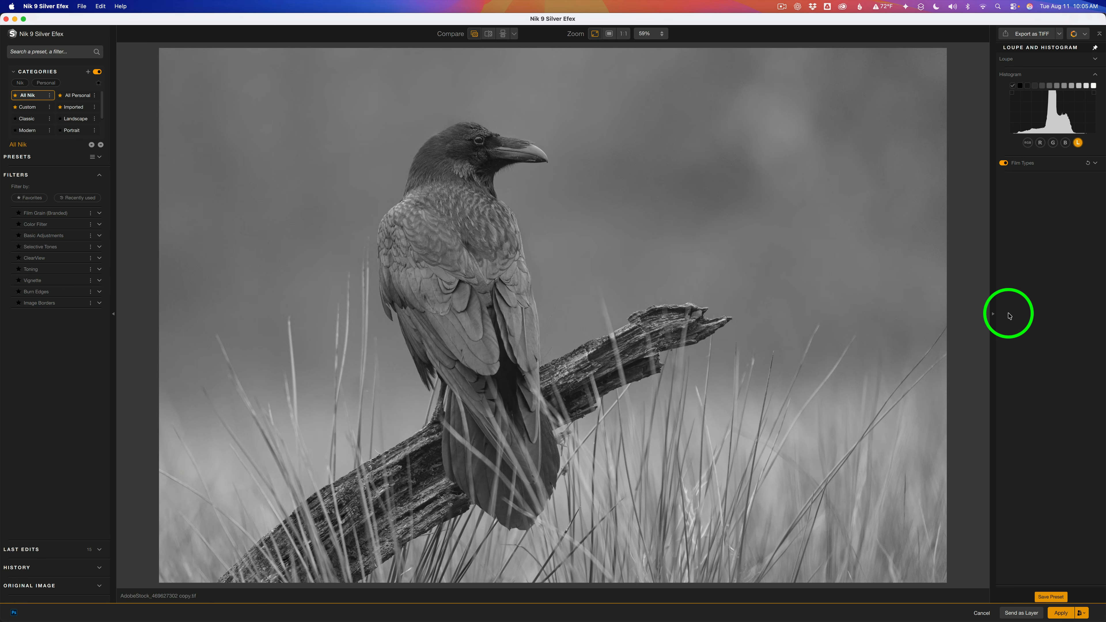
left_click(1056, 166)
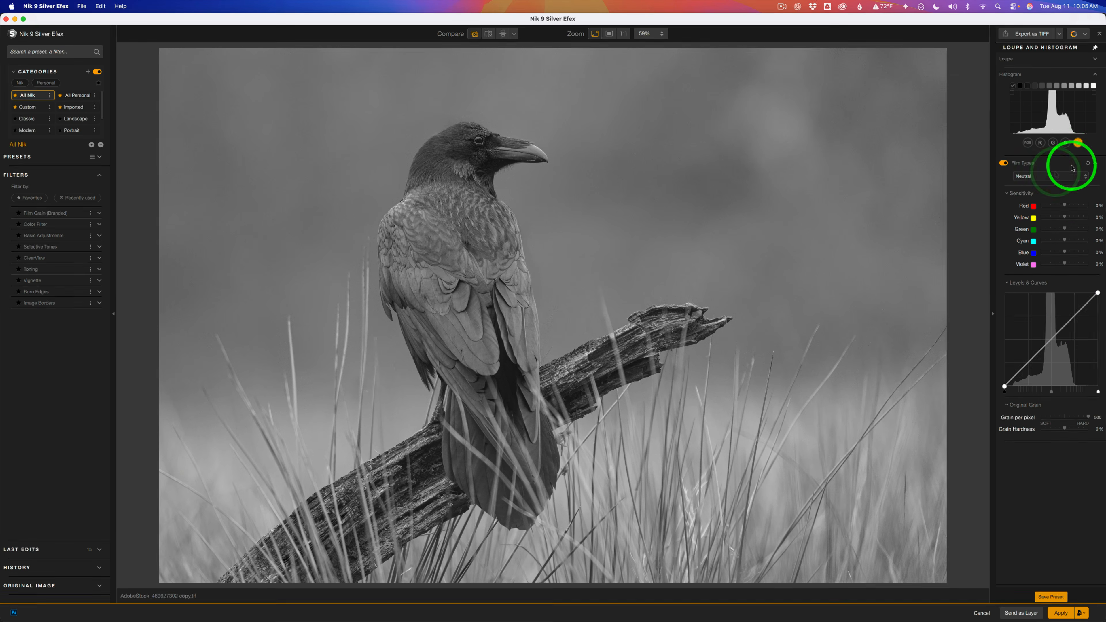
left_click(1086, 176)
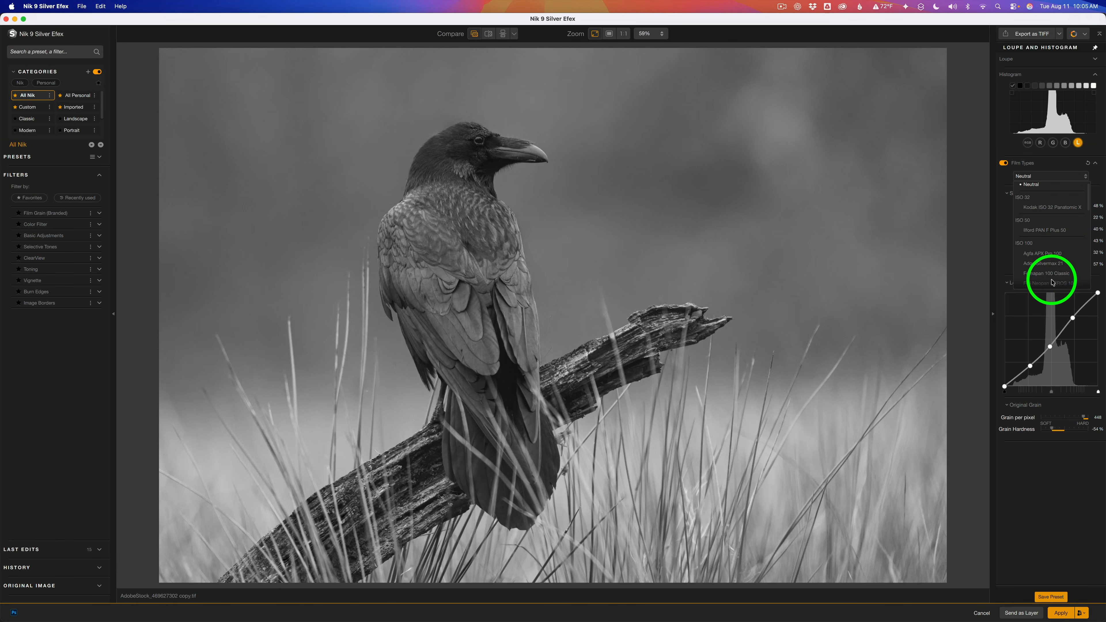
scroll(1054, 235, "down", 5)
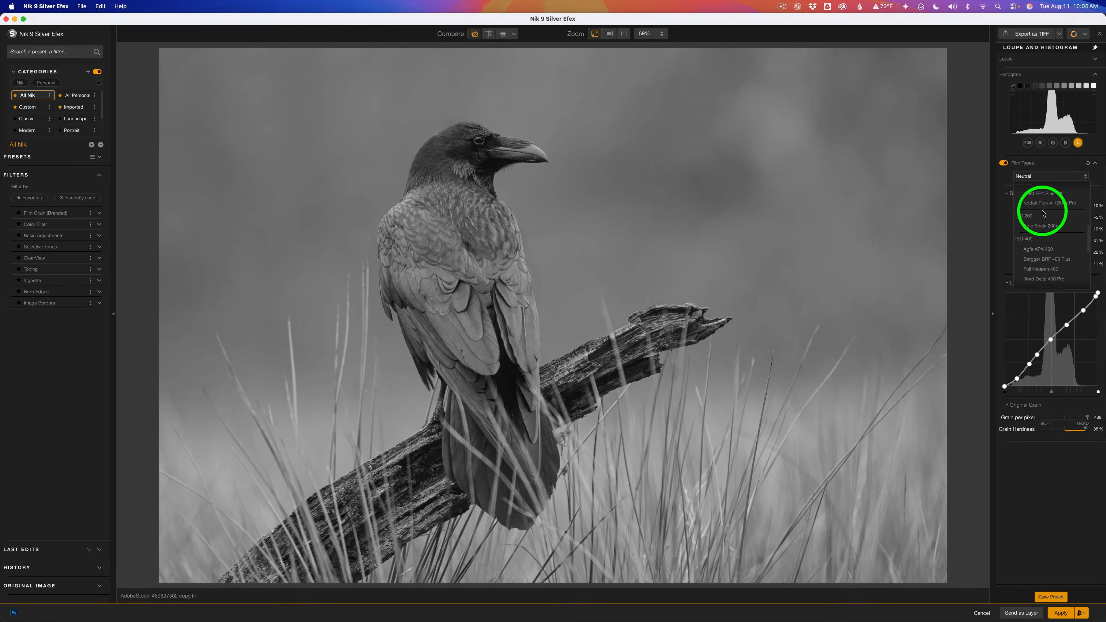
scroll(1043, 211, "up", 5)
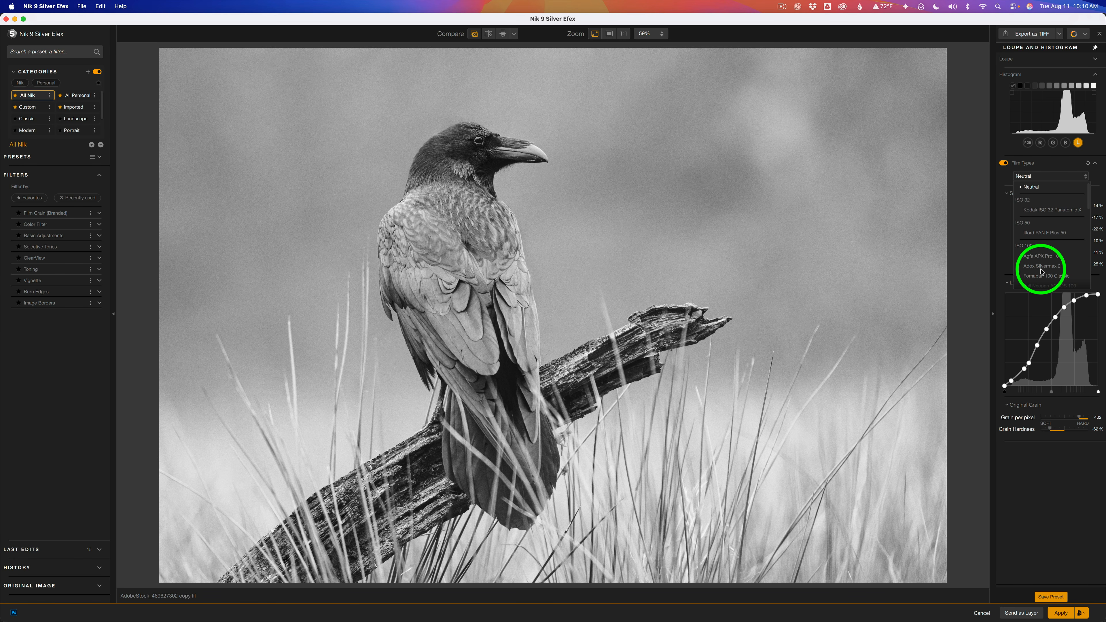
left_click(1042, 270)
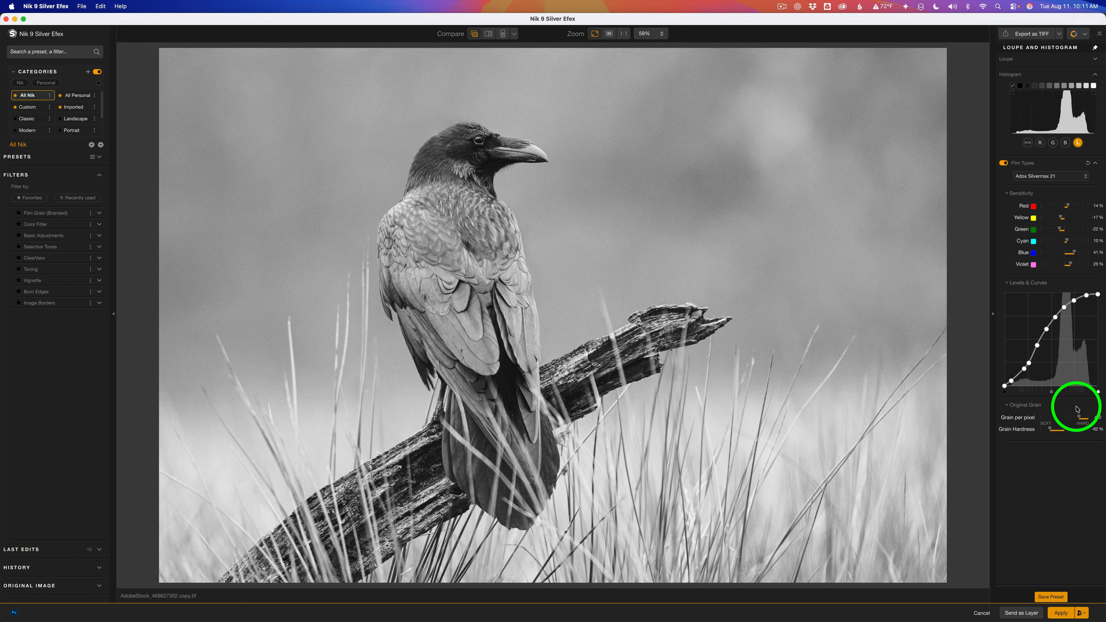
left_click(1061, 163)
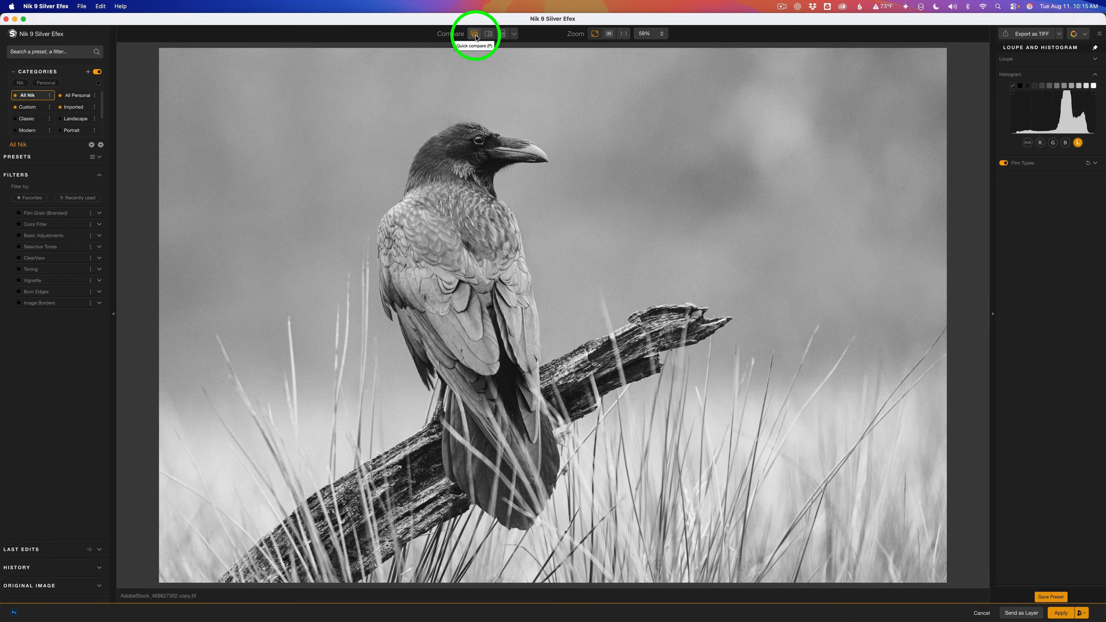
- Compare the edited photo with the original image and with the neutral black-and-white version
left_click(476, 37)
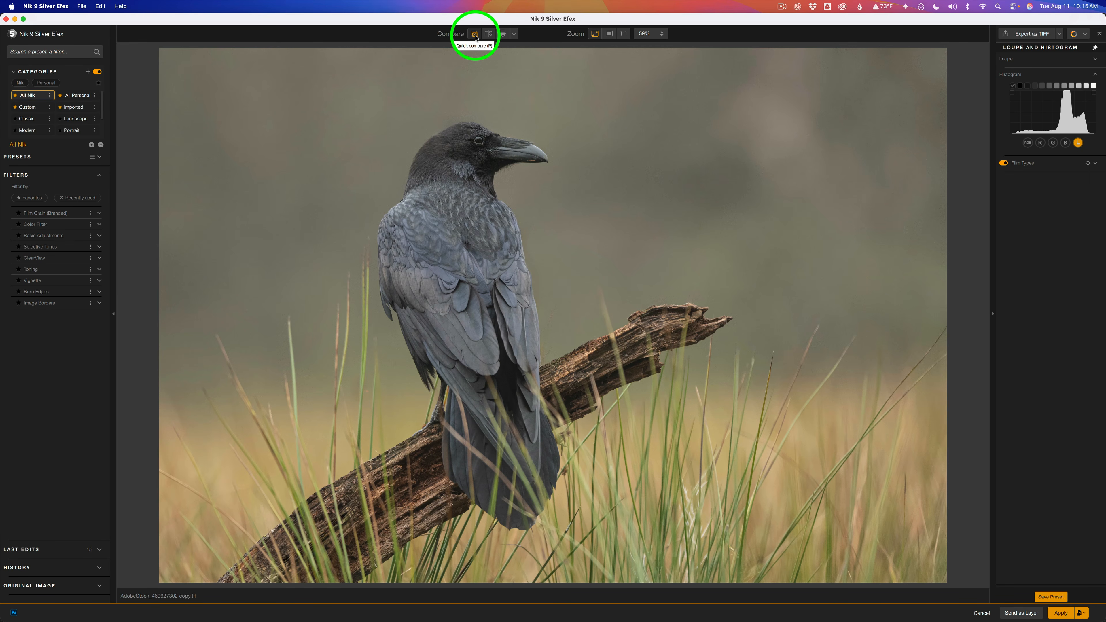
left_click(476, 37)
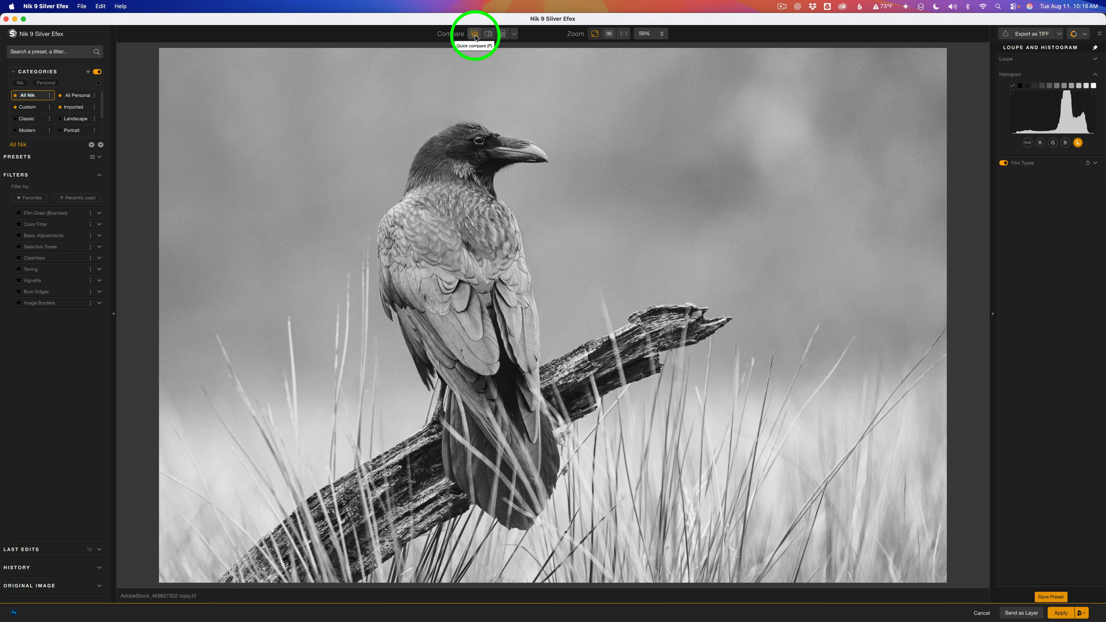
left_click(514, 34)
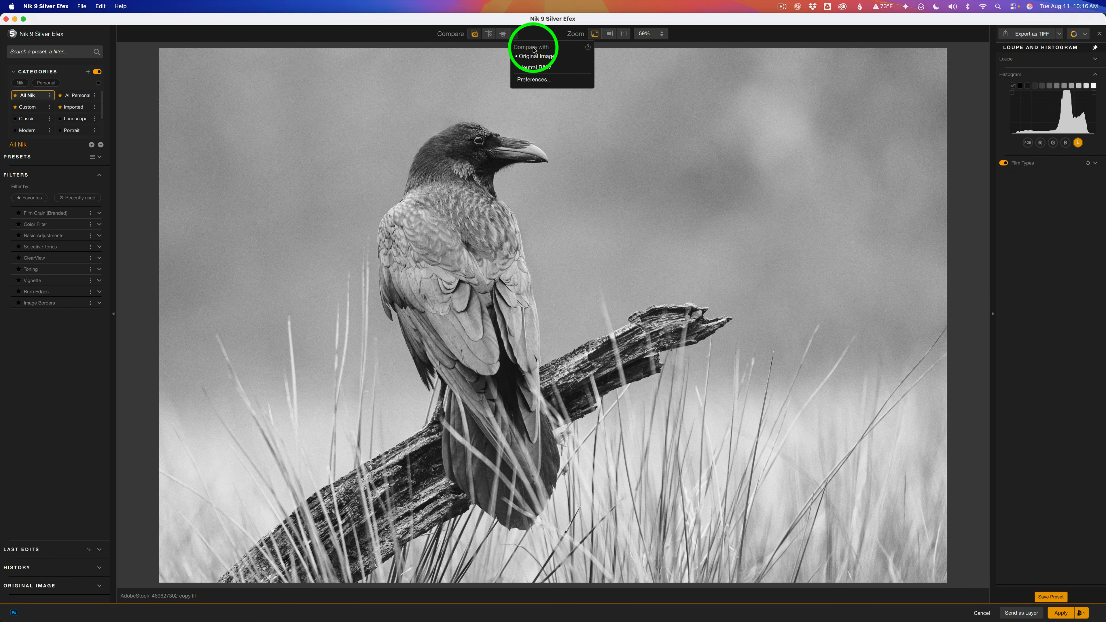
left_click(539, 68)
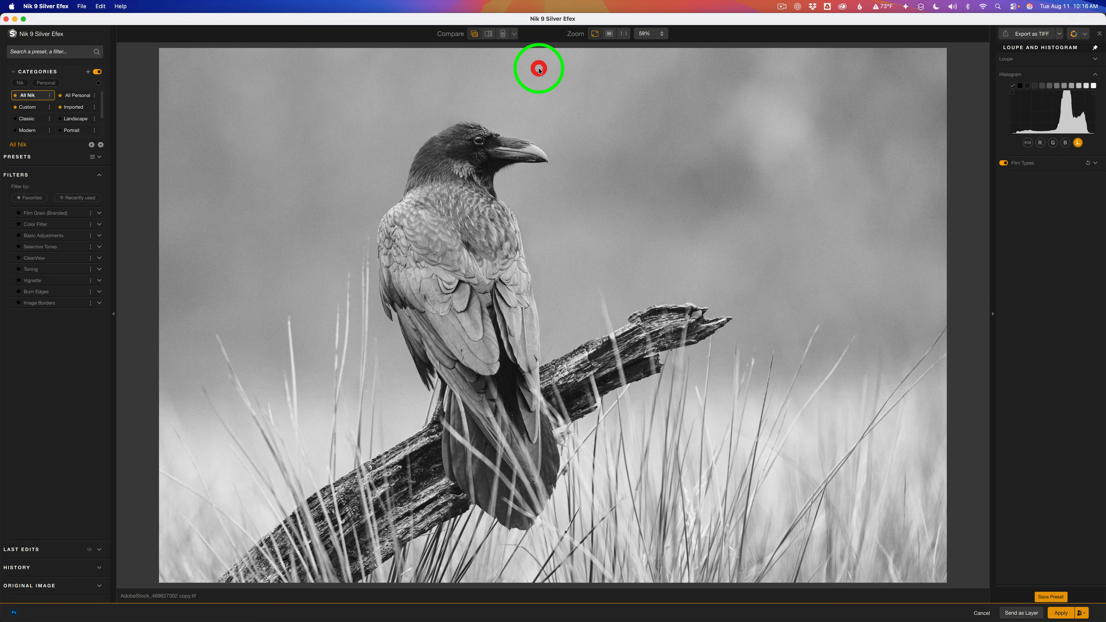
left_click(475, 34)
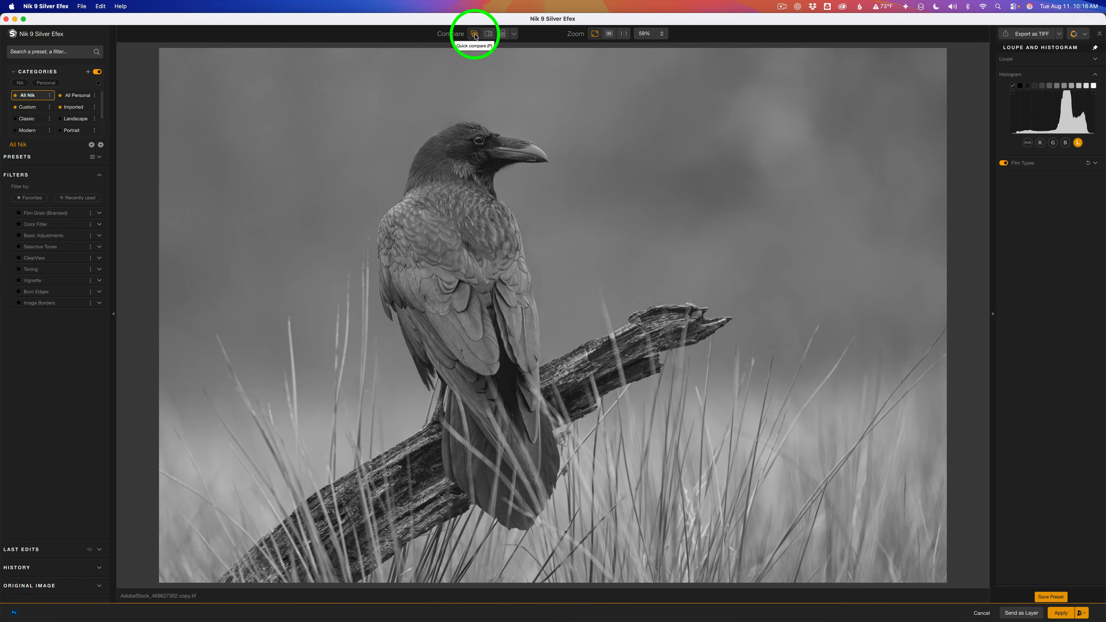
left_click(474, 34)
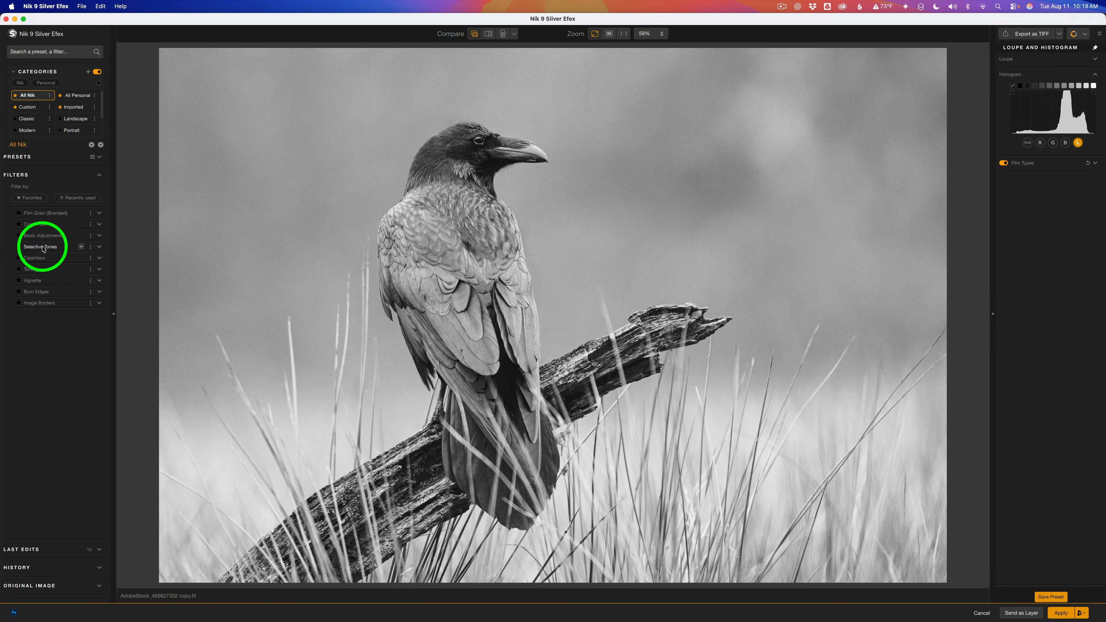
- Add a Basic Adjustments filter with Highlights at about -56 % and Midtones at about 43 %
left_click(82, 236)
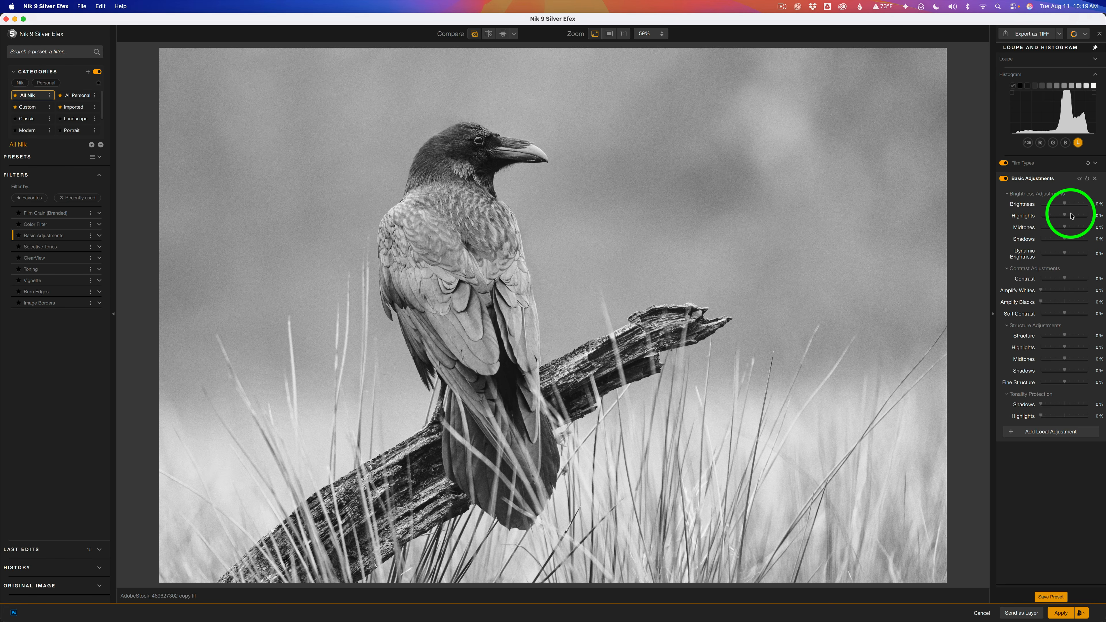
mouse_move(1065, 218)
left_mouse_down()
mouse_move(1089, 219)
mouse_move(1059, 220)
left_mouse_up()
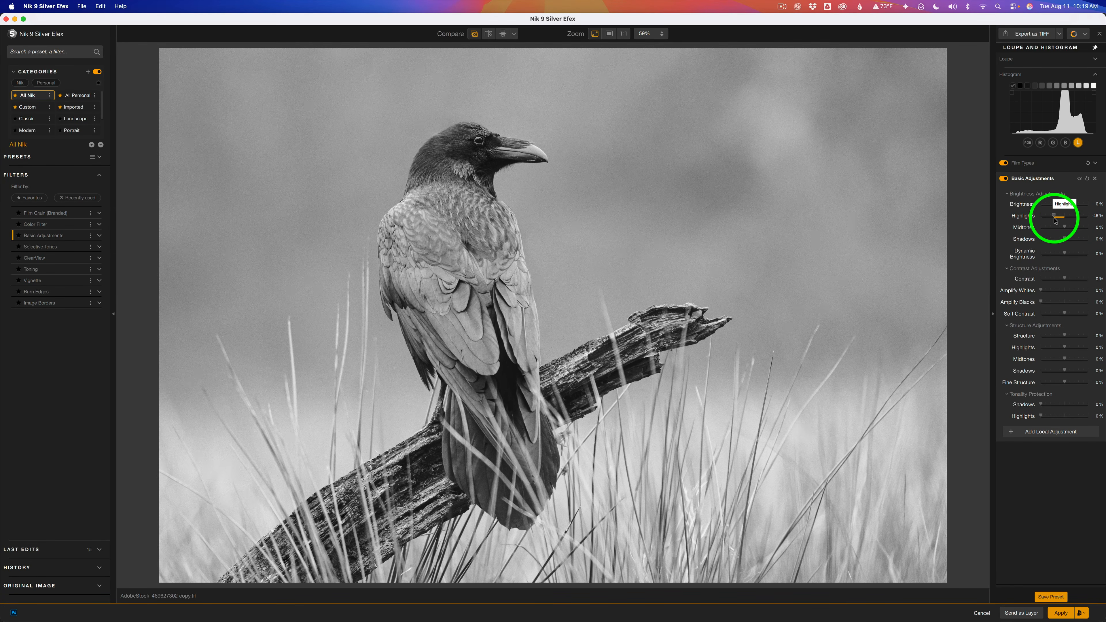
left_click_drag(1054, 220, 1051, 220)
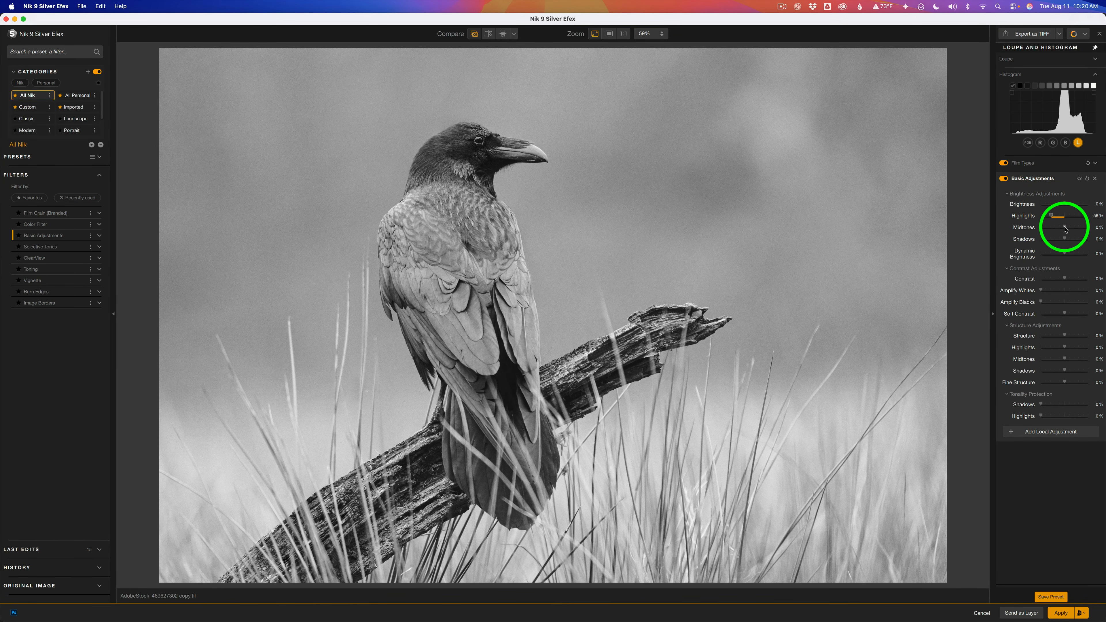
left_click_drag(1064, 228, 1075, 228)
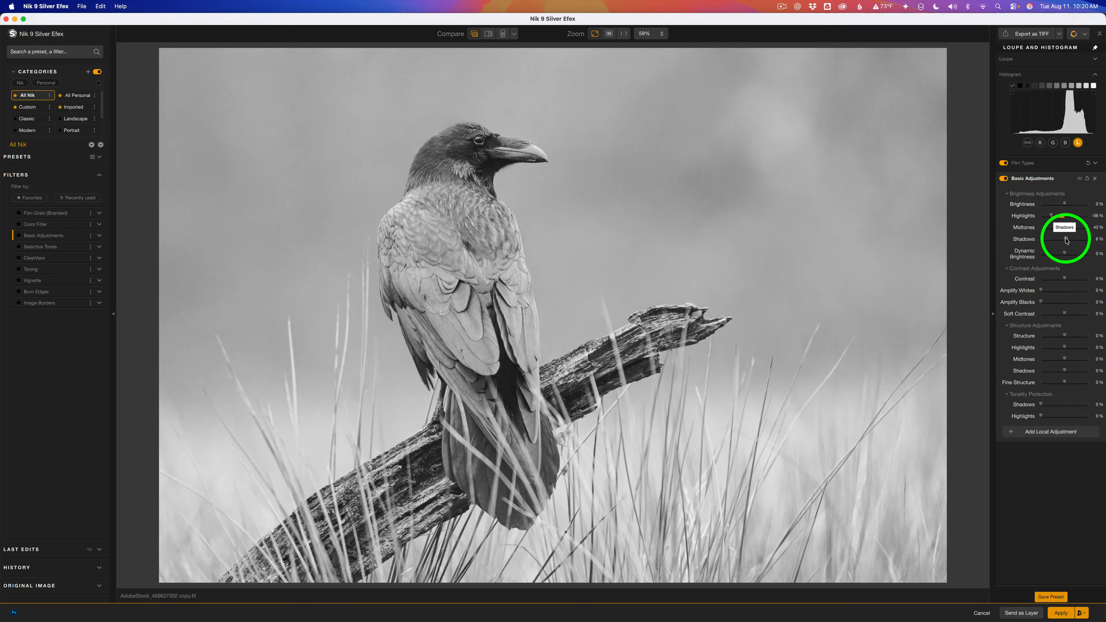
- Try Shadows at -100 % and a strongly lowered Dynamic Brightness, resetting both to 0 %
mouse_move(1067, 240)
left_mouse_down()
mouse_move(1084, 241)
mouse_move(1042, 241)
left_mouse_up()
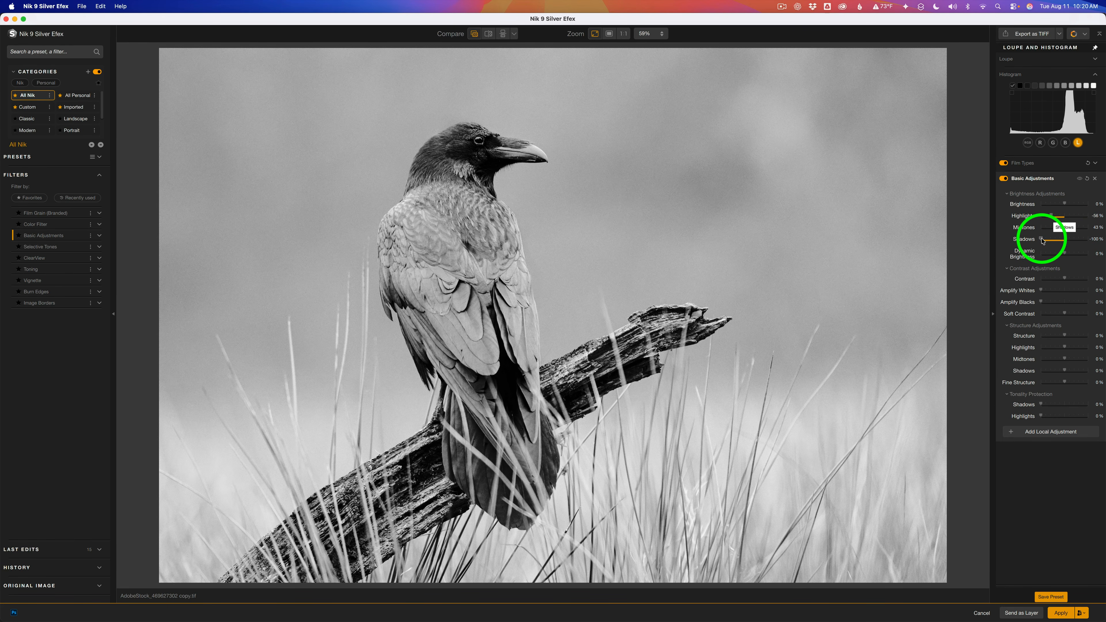
left_click_drag(1042, 240, 1065, 240)
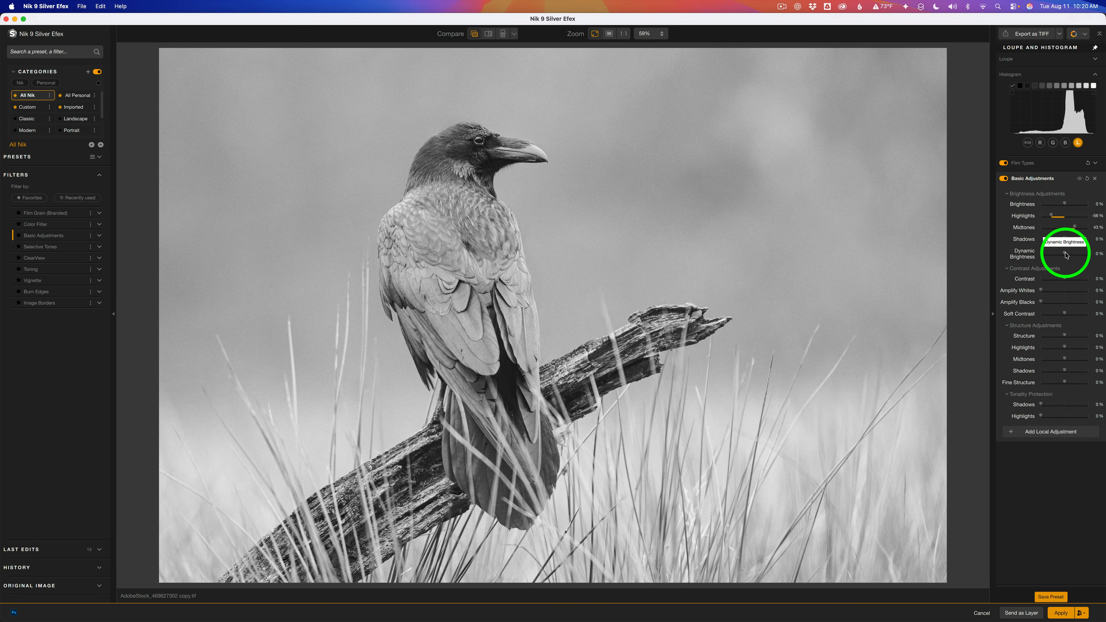
left_click_drag(1065, 255, 1044, 256)
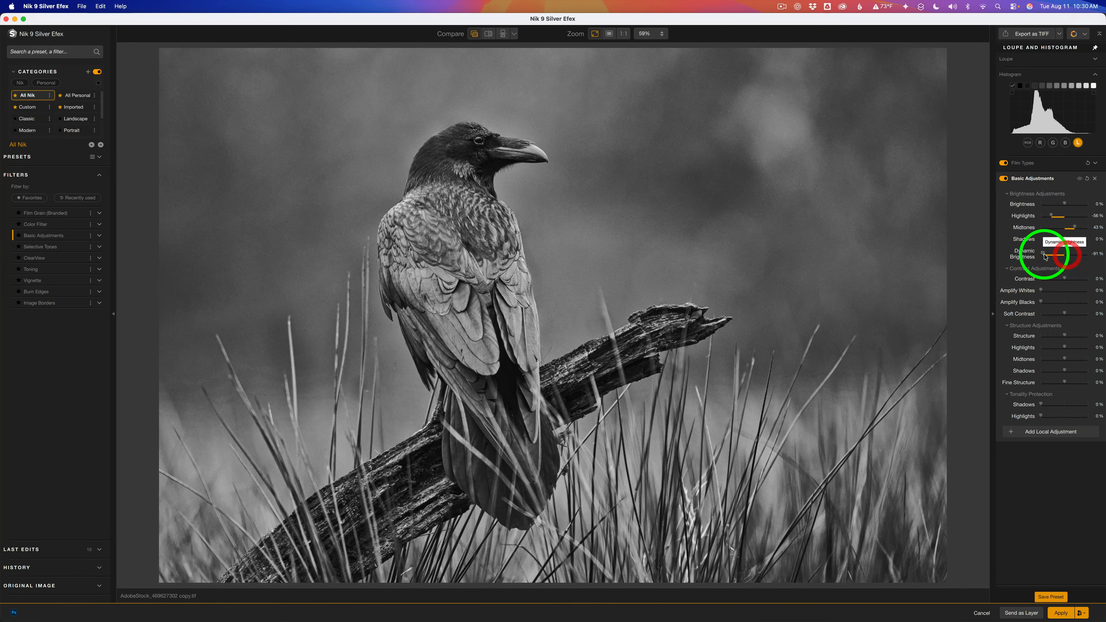
double_click(1057, 255)
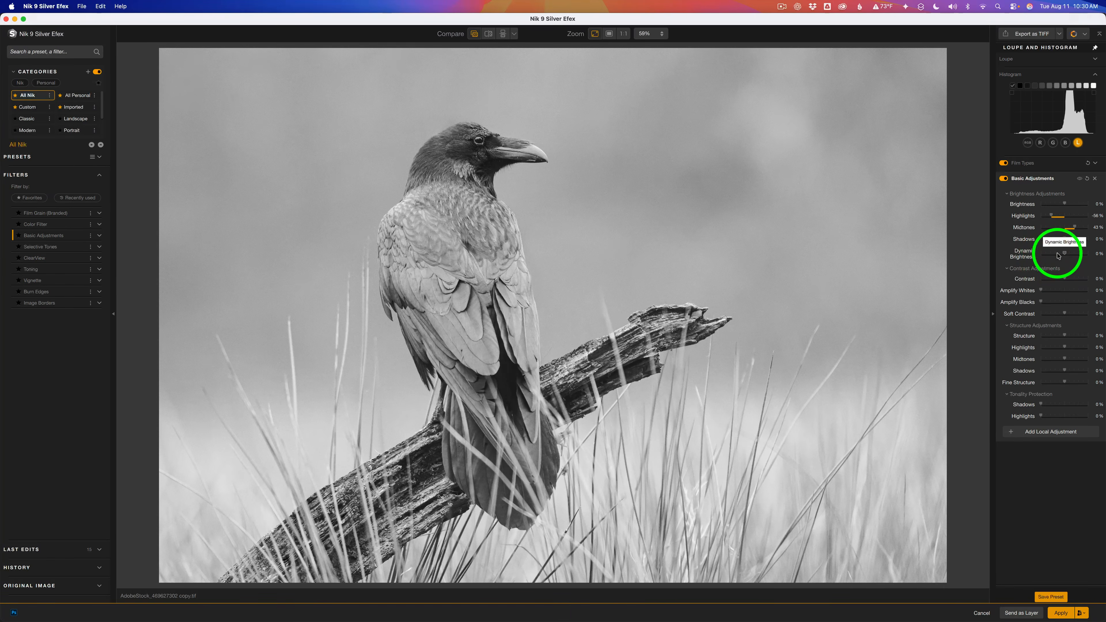
mouse_move(1059, 256)
left_mouse_down()
mouse_move(1081, 257)
mouse_move(1048, 258)
left_mouse_up()
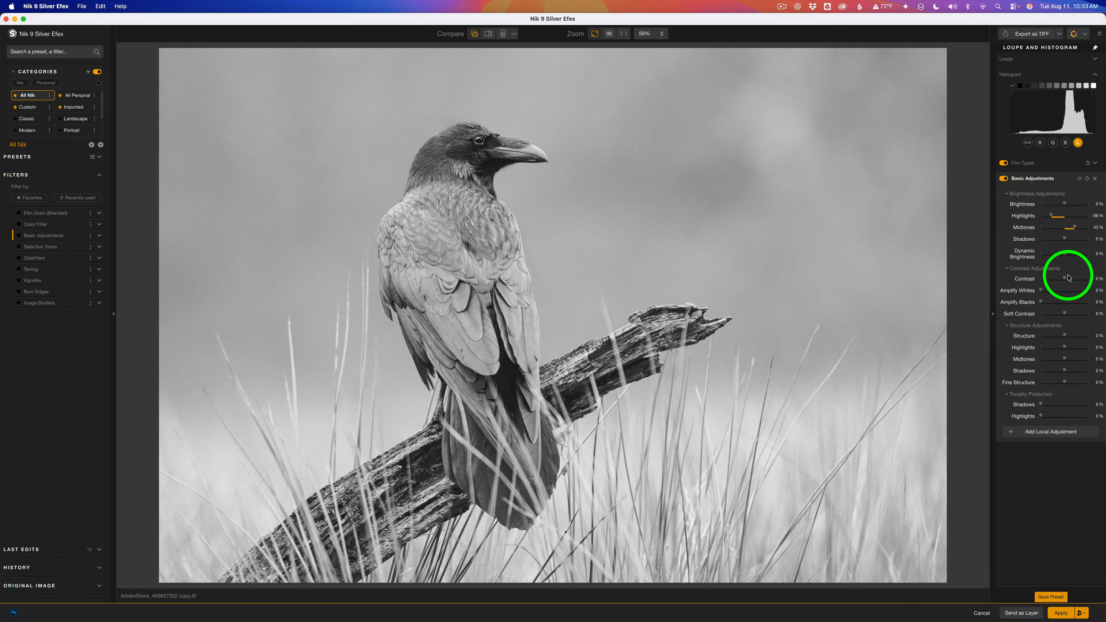
- Try Contrast at -74 % and reset it to 0 %
mouse_move(1066, 279)
left_mouse_down()
mouse_move(1078, 281)
mouse_move(1049, 280)
left_mouse_up()
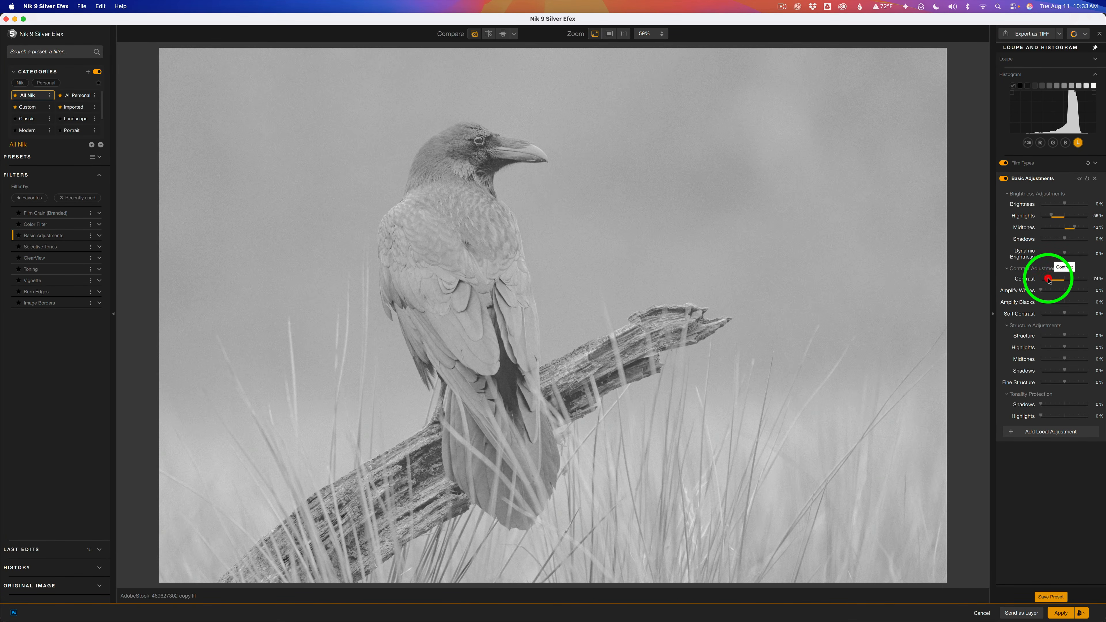
double_click(1049, 281)
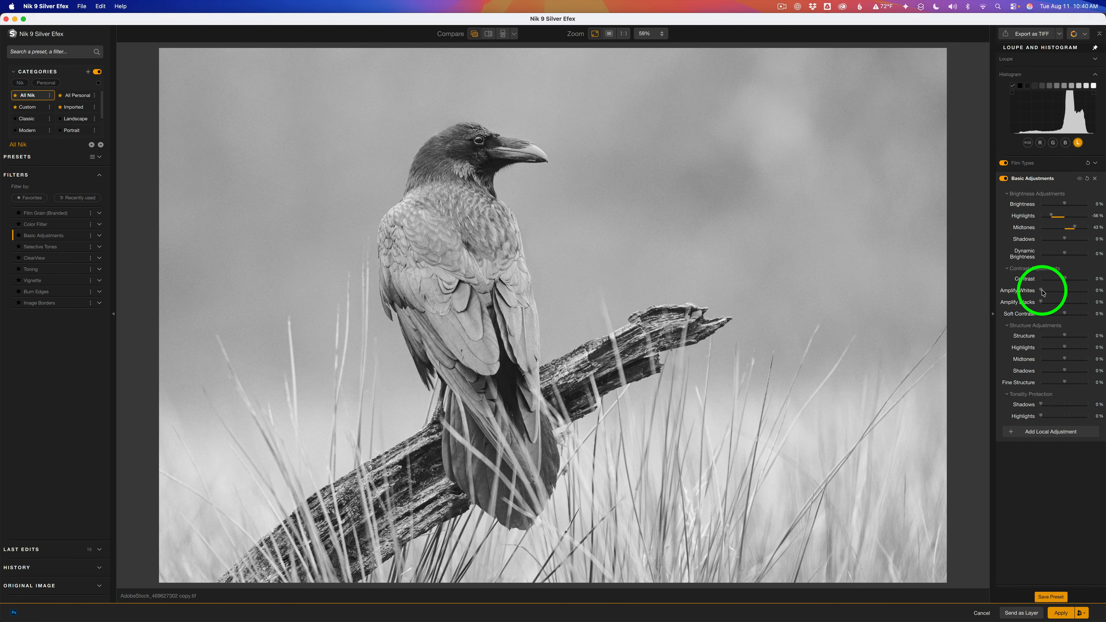
- Set Amplify Whites to about 26 %, Amplify Blacks to 25 % and Soft Contrast to 37 %
mouse_move(1041, 291)
left_mouse_down()
mouse_move(1088, 305)
mouse_move(1053, 306)
left_mouse_up()
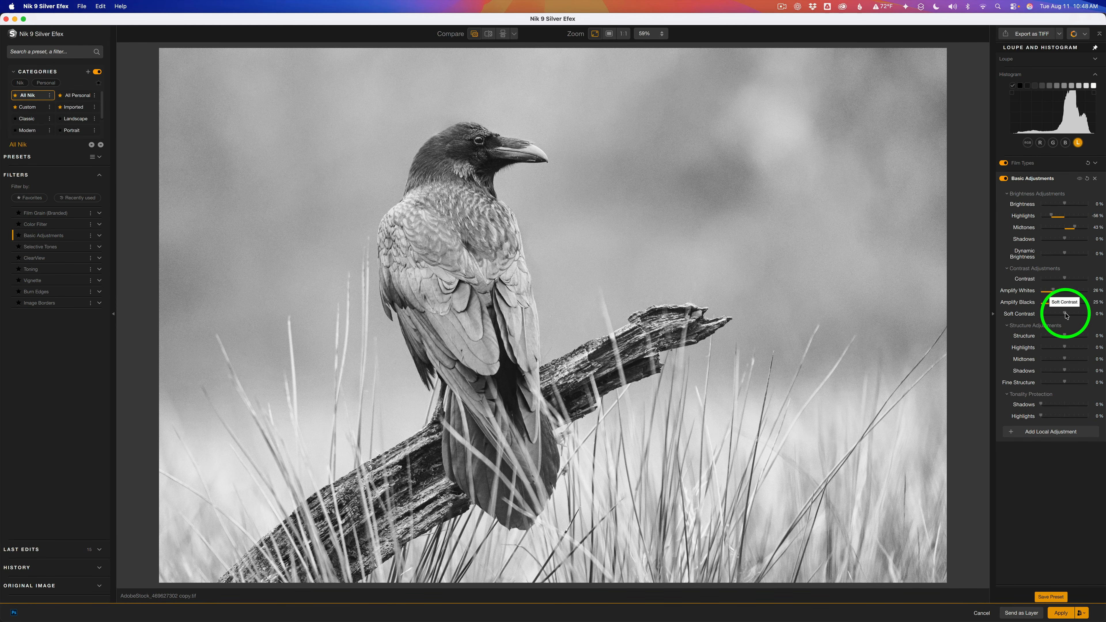
mouse_move(1064, 314)
left_mouse_down()
mouse_move(1086, 314)
mouse_move(1035, 315)
mouse_move(1073, 316)
left_mouse_up()
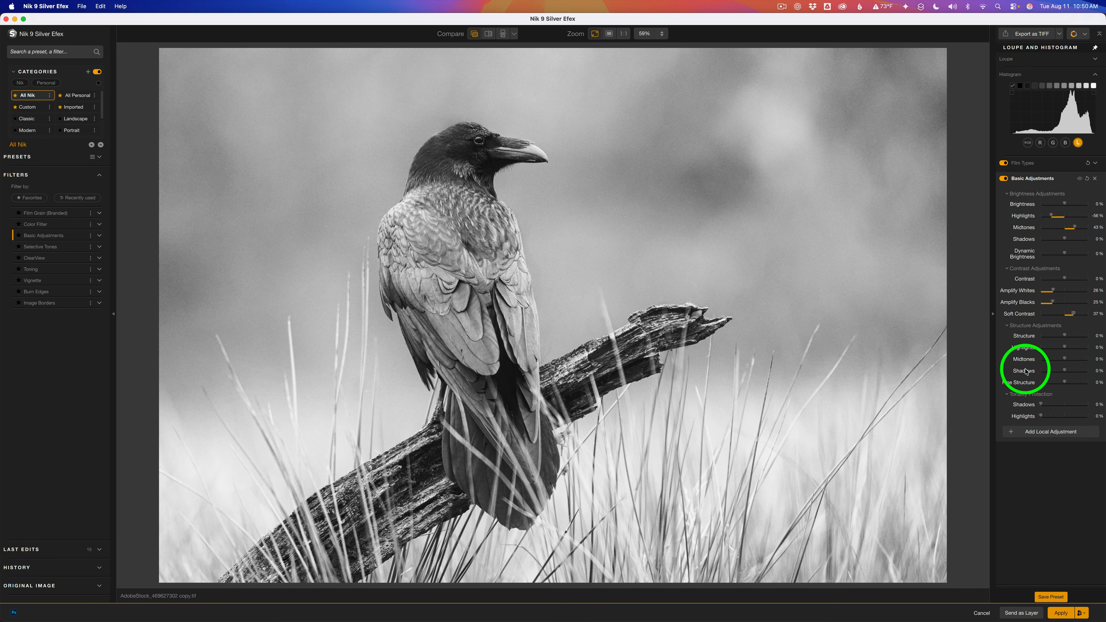
left_click(1009, 326)
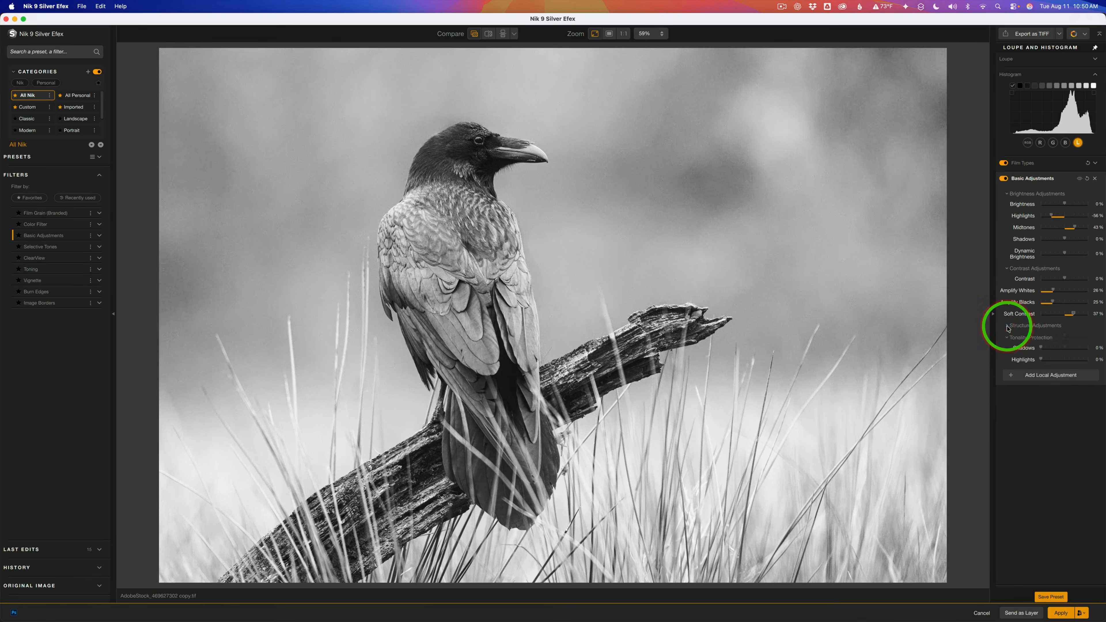
left_click(1008, 327)
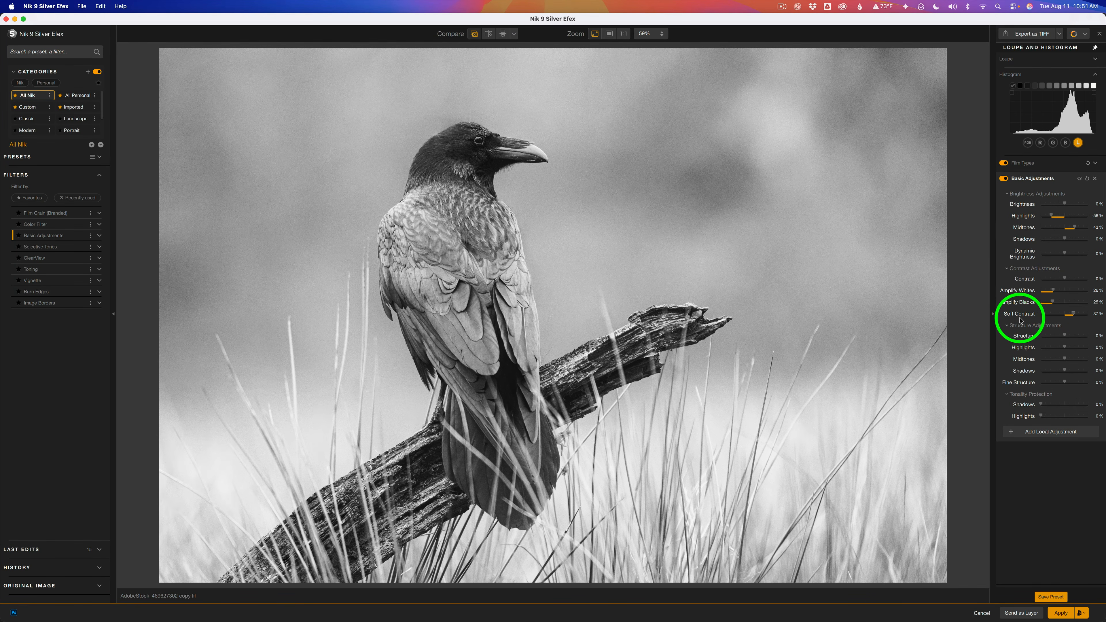
left_click(1006, 269)
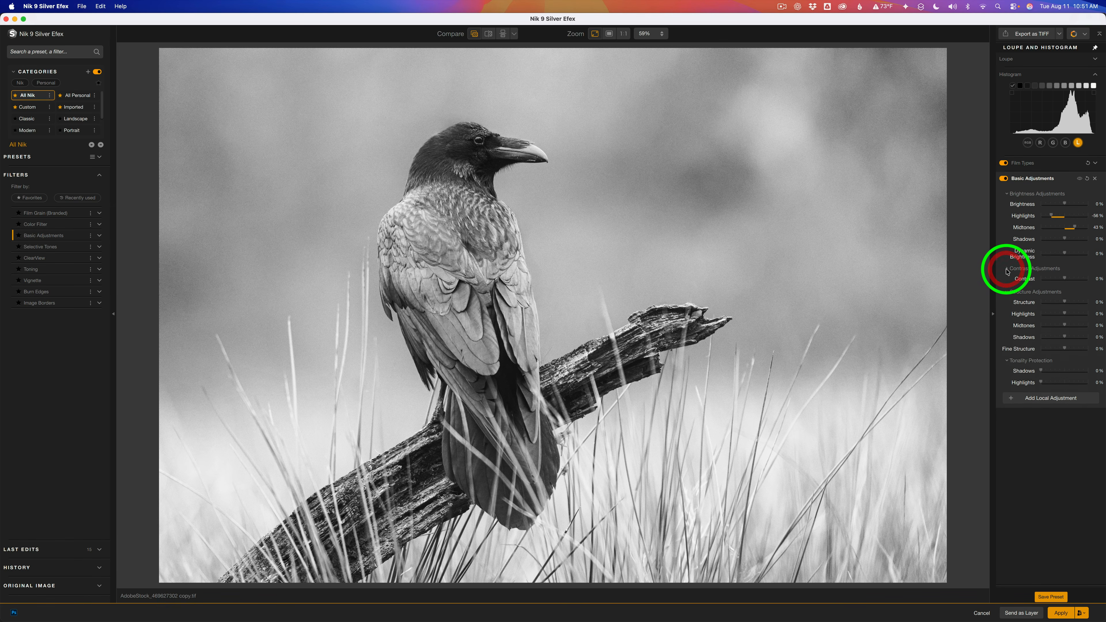
left_click(1007, 269)
left_click(1007, 194)
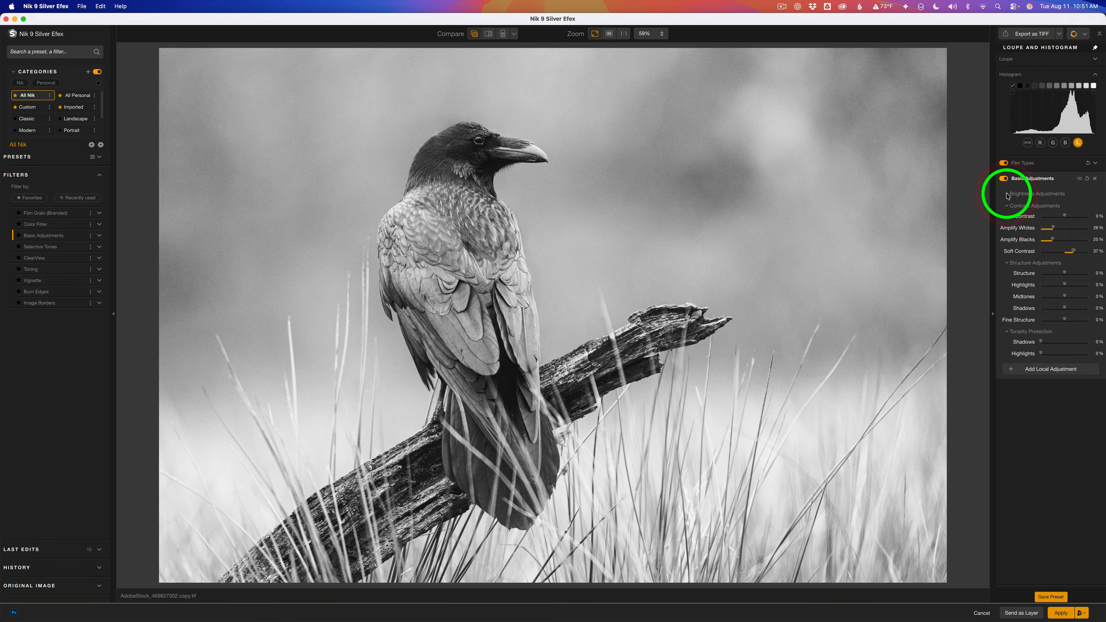
left_click(1007, 195)
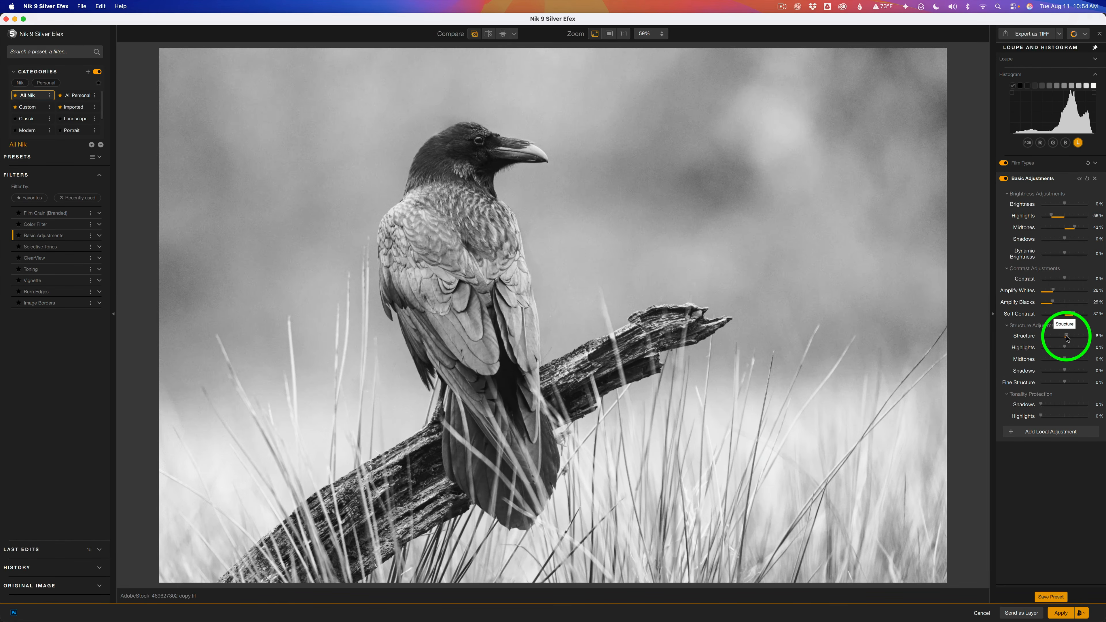
- Set Structure to about 20 % and the structure Highlights to -100 % in Basic Adjustments
left_click_drag(1067, 338, 1069, 339)
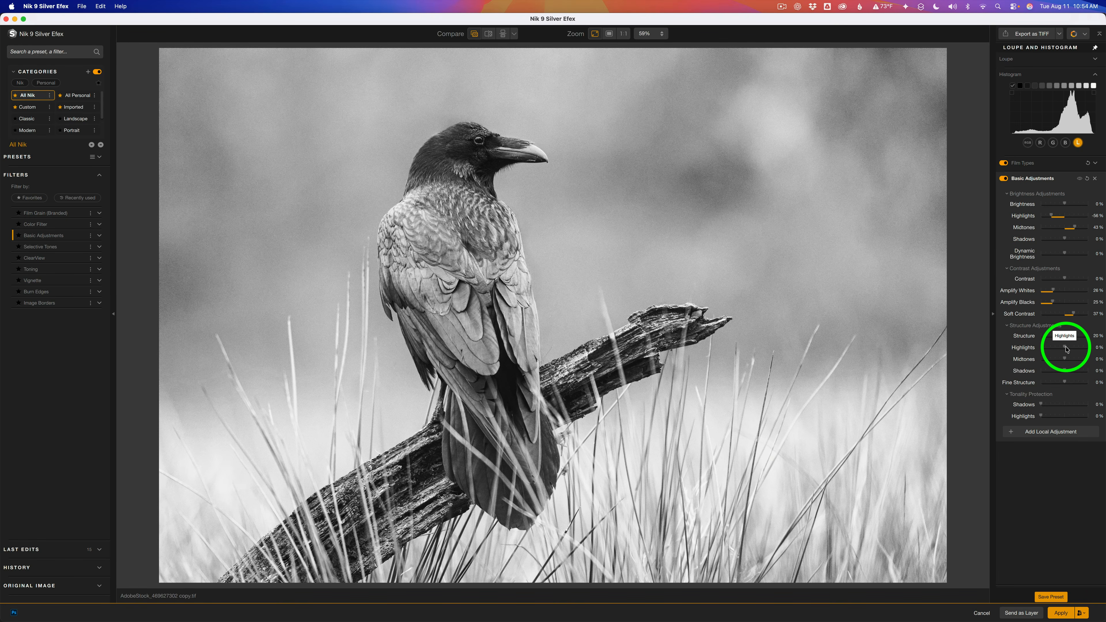
left_click_drag(1065, 347, 1097, 349)
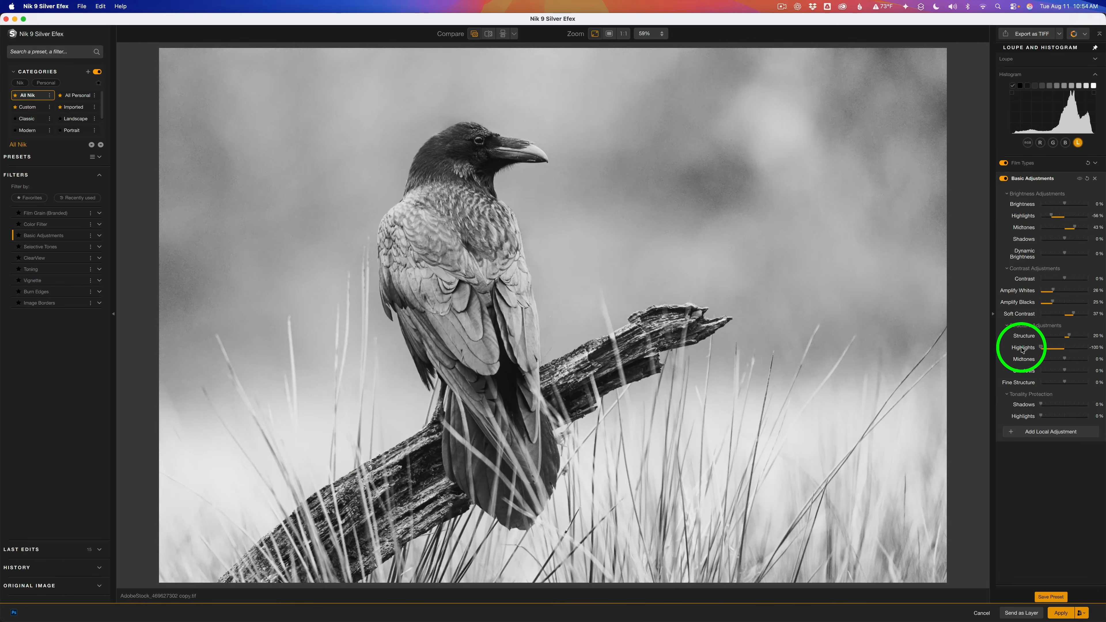
left_click_drag(1020, 347, 1043, 347)
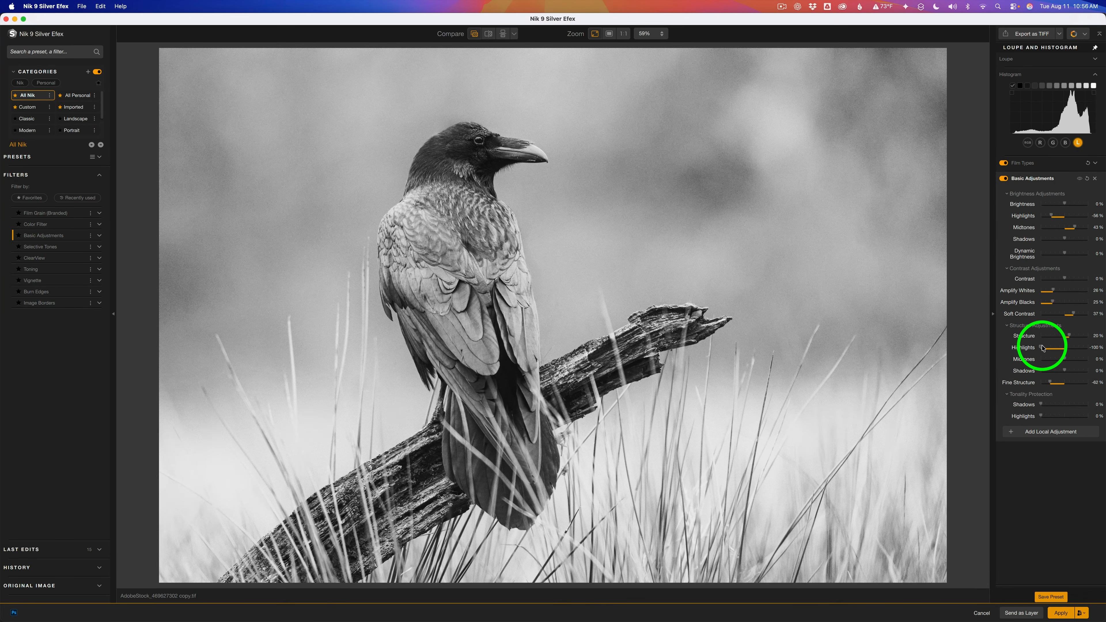
left_click(1044, 347)
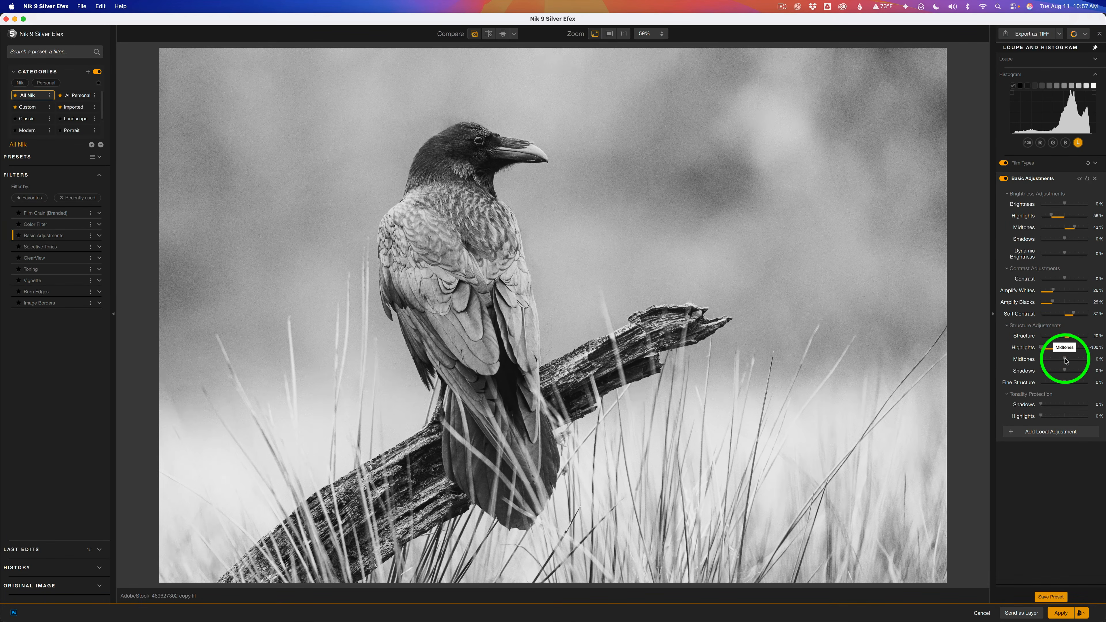
- Set the structure Midtones to 60 % and Fine Structure to about -62 %, and compare the image with Basic Adjustments off and on
mouse_move(1066, 360)
left_mouse_down()
mouse_move(1080, 361)
mouse_move(1053, 372)
left_mouse_up()
left_click(1053, 372)
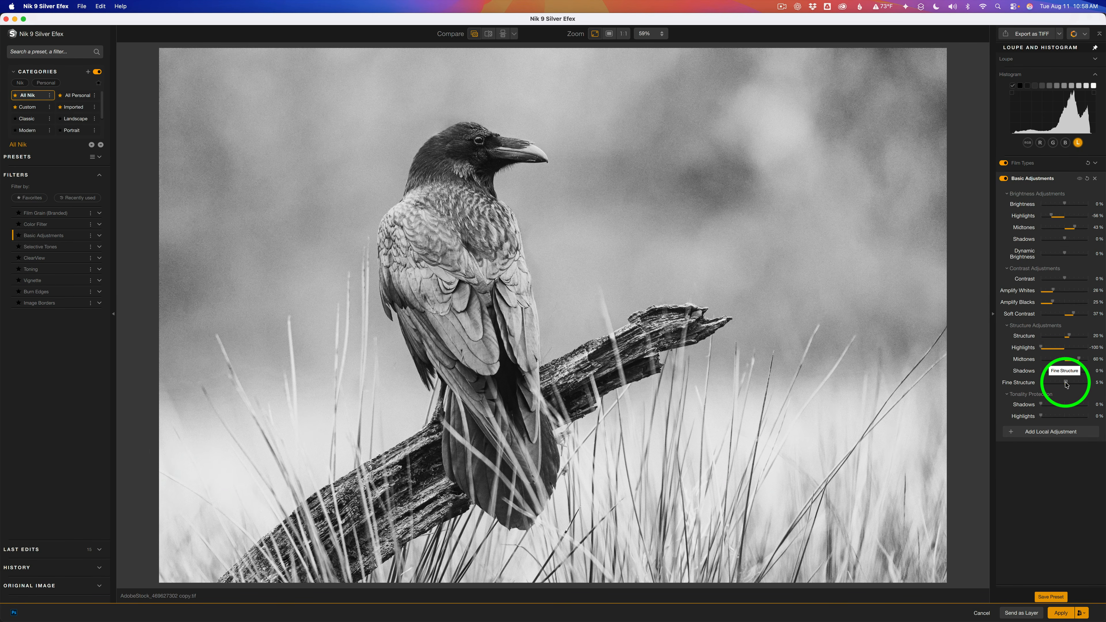
left_click_drag(1065, 382, 1055, 384)
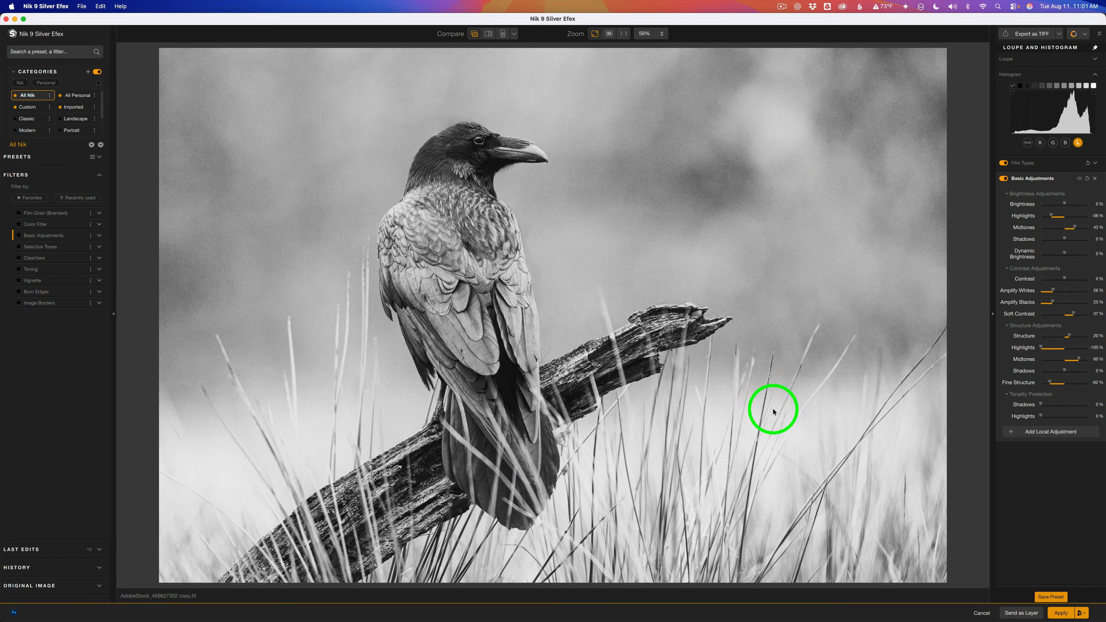
left_click(1005, 179)
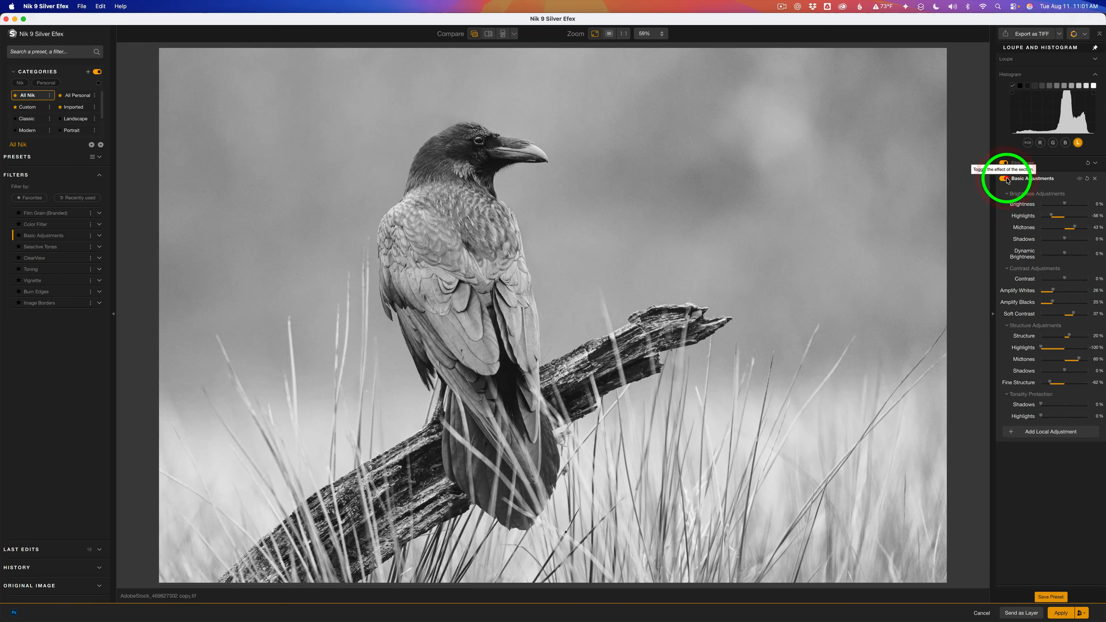
left_click(1004, 179)
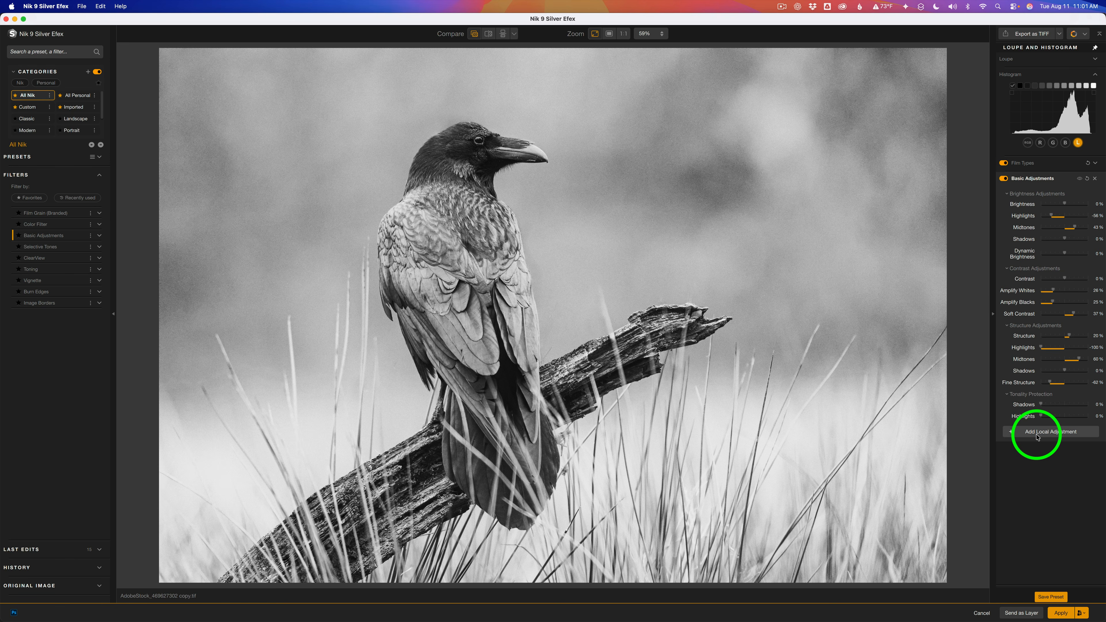
- Add a Depth Mask local adjustment sampled from the background beneath the branch's tip, and widen the lower falloff of its depth range
left_click(1017, 434)
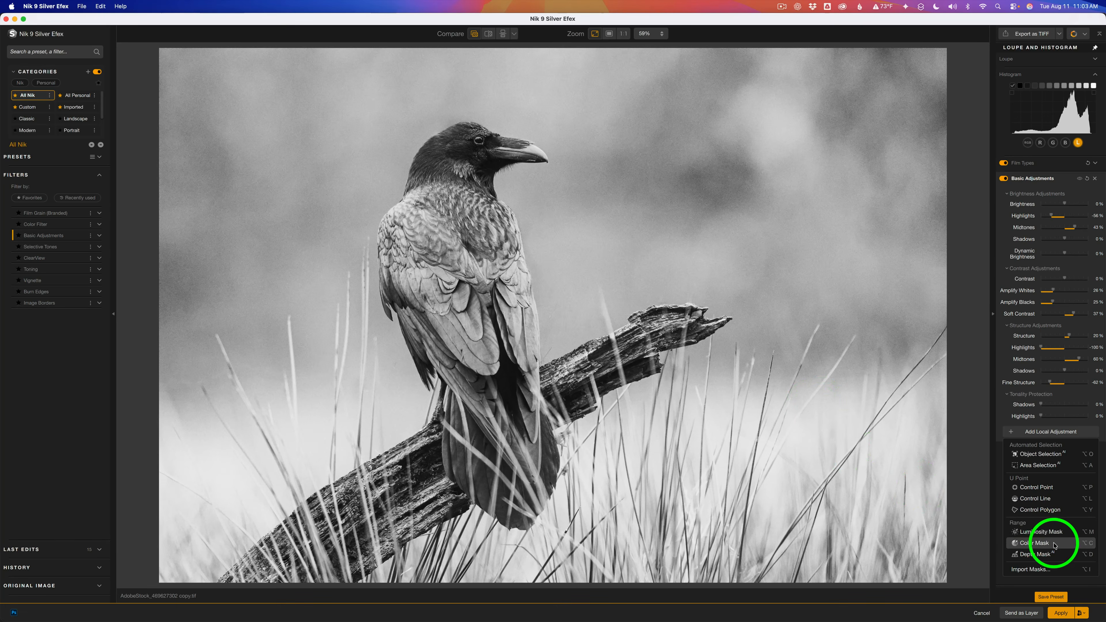
left_click(1041, 555)
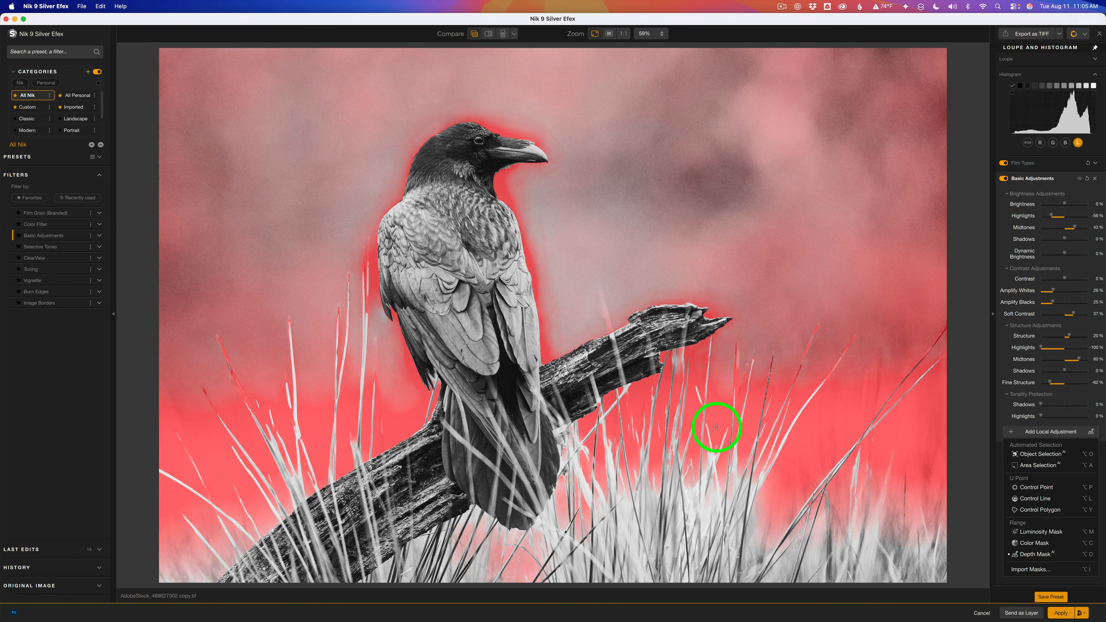
left_click(716, 427)
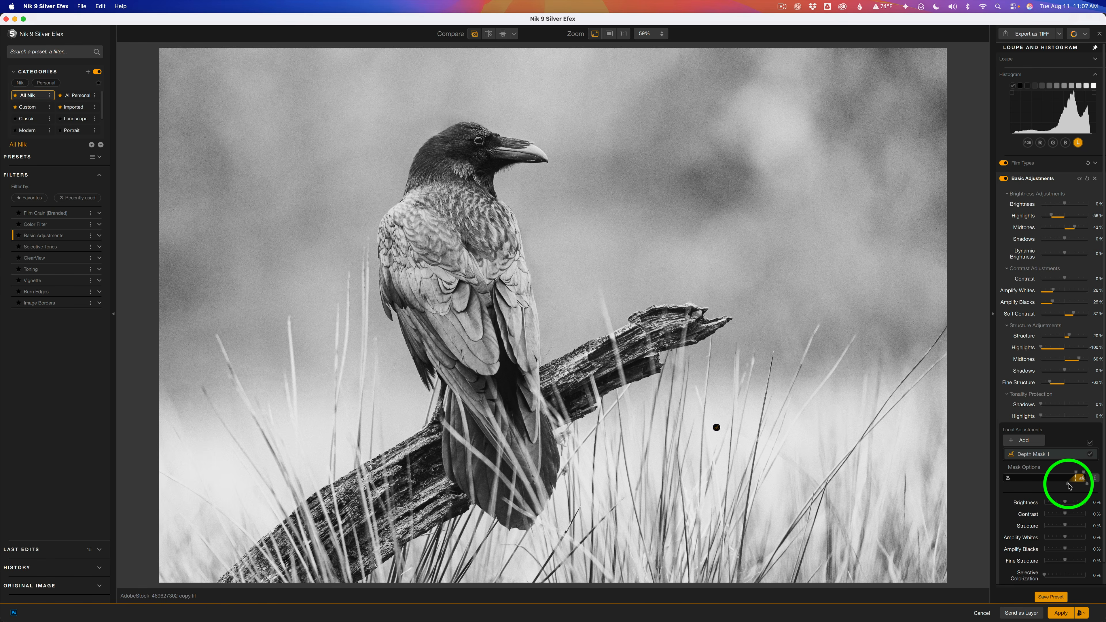
mouse_move(1070, 486)
left_mouse_down()
mouse_move(1044, 485)
mouse_move(1057, 483)
left_mouse_up()
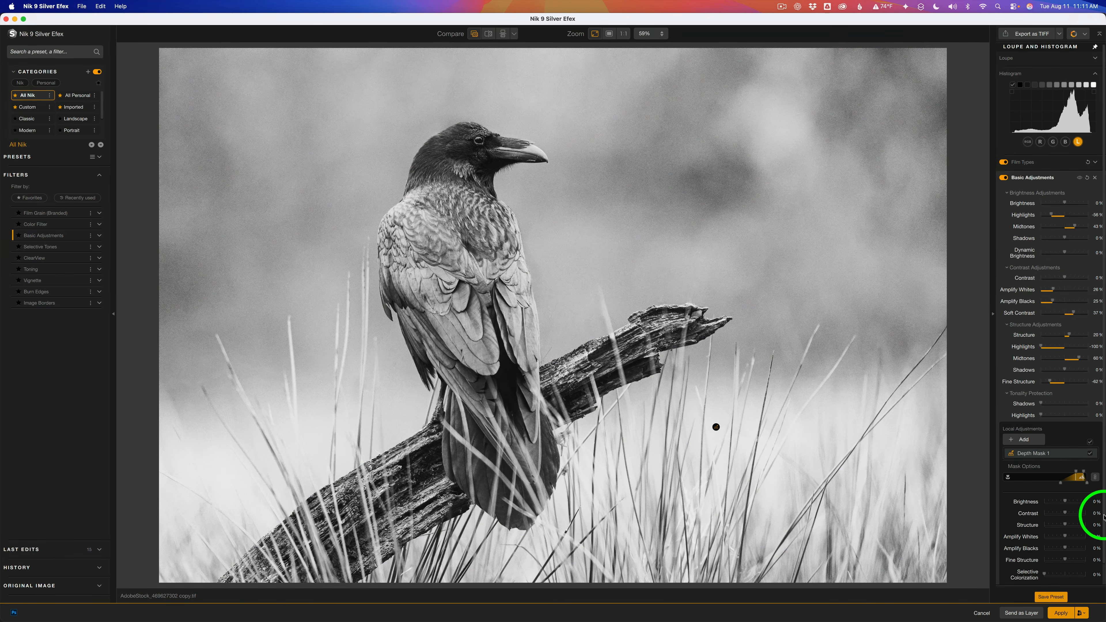
- Check the available mask display modes for the depth mask
scroll(1089, 527, "down", 2)
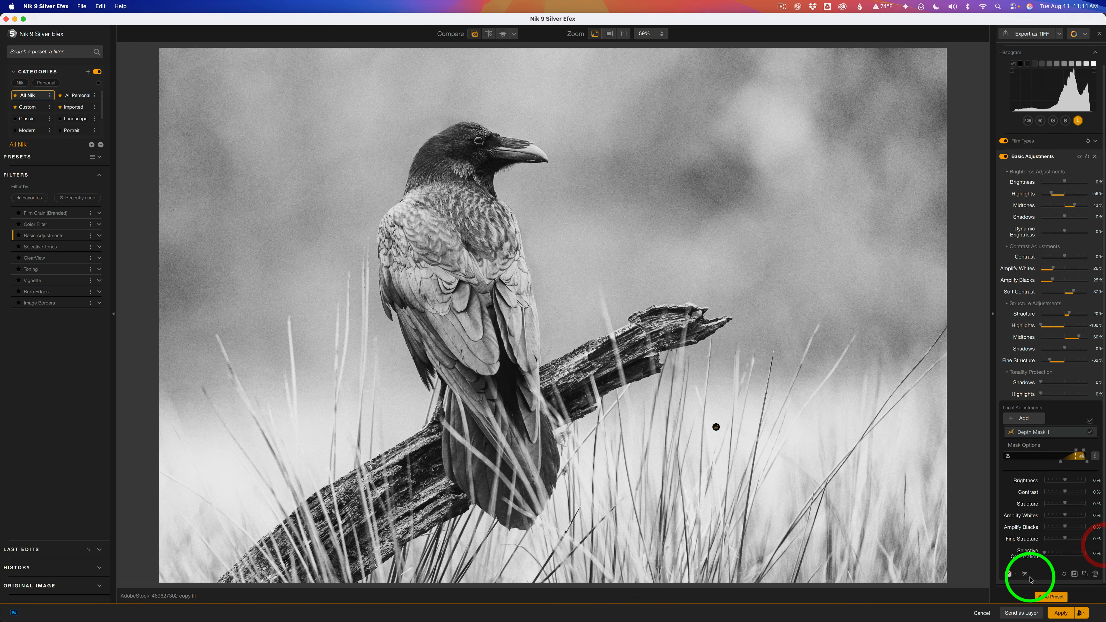
left_click(1008, 575)
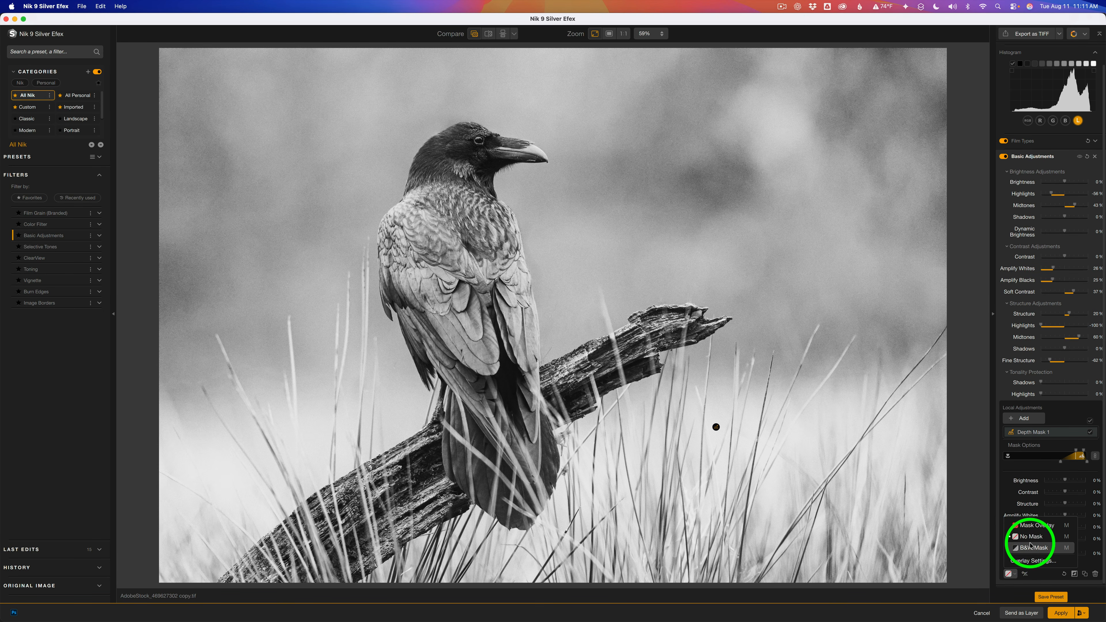
left_click(989, 558)
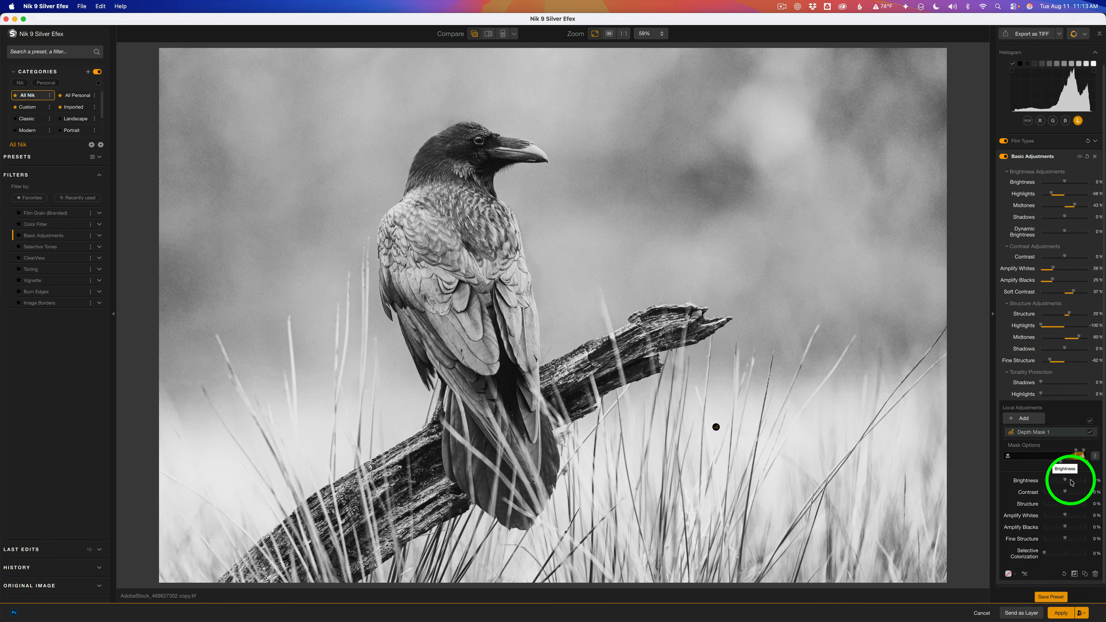
- Set the depth mask's Brightness to 4 %, Structure to about -56 % and Amplify Whites to 3 %, and compare its effect off and on
mouse_move(1065, 481)
left_mouse_down()
mouse_move(1079, 481)
mouse_move(1066, 484)
left_mouse_up()
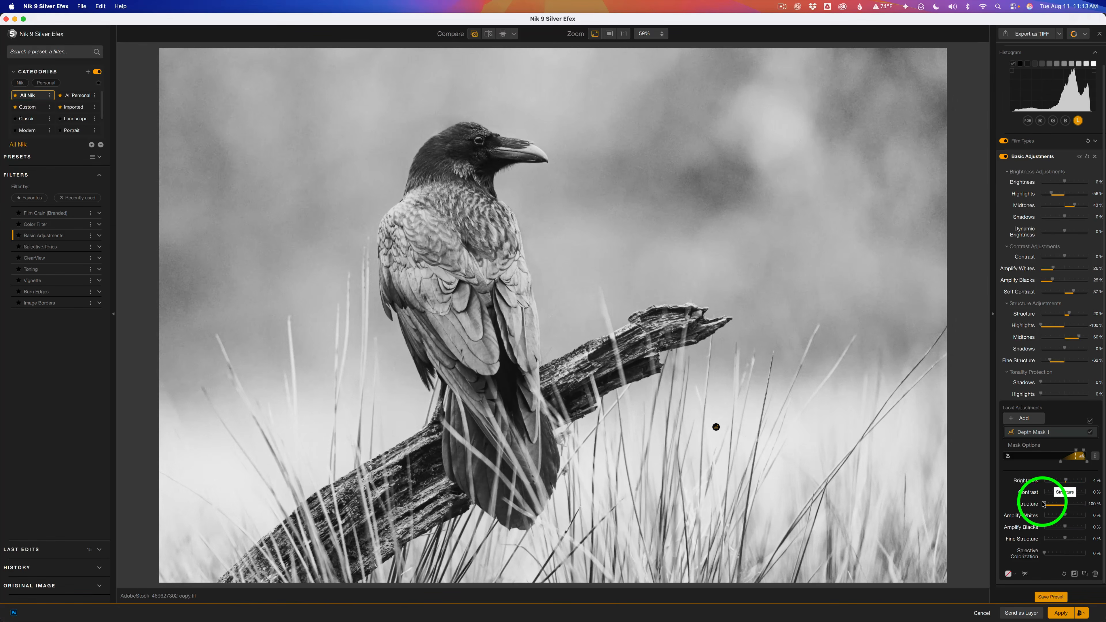
left_click_drag(1066, 504, 1045, 503)
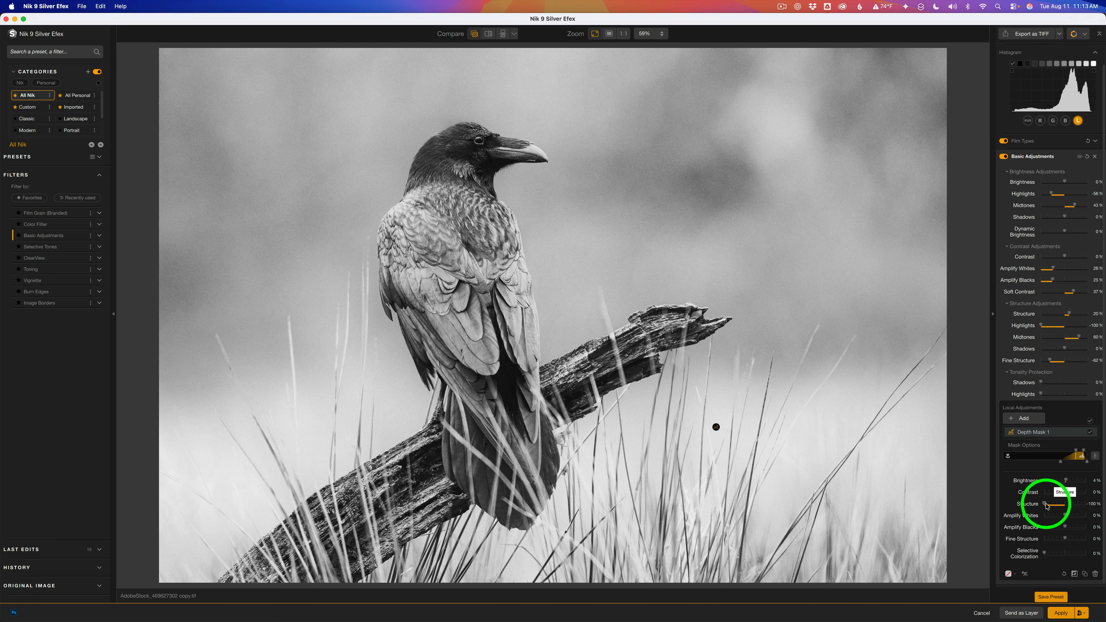
left_click_drag(1046, 505, 1054, 506)
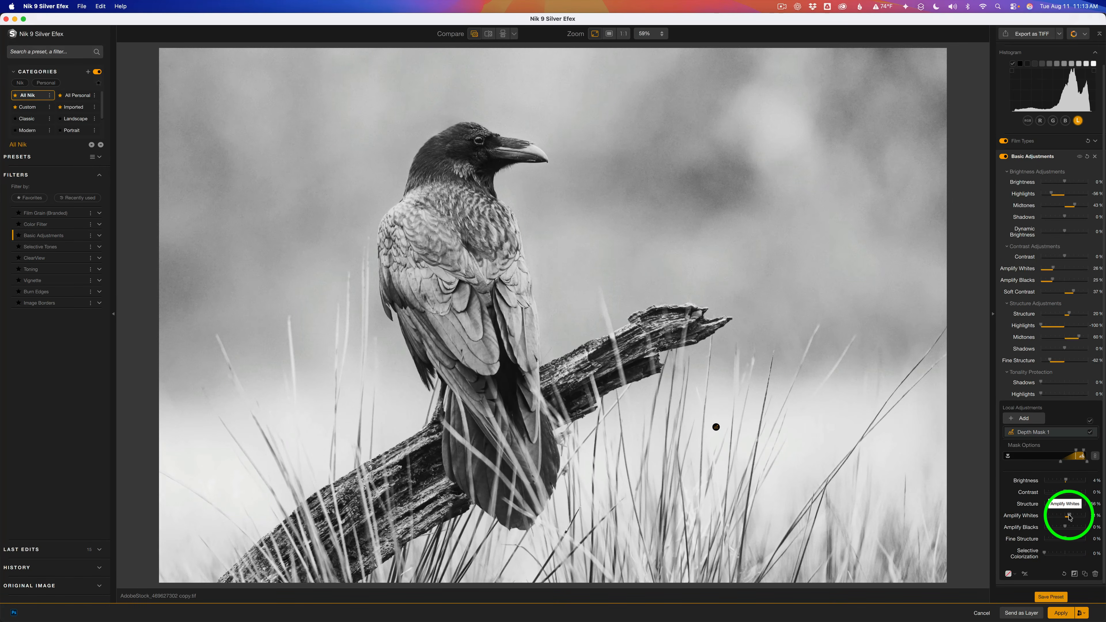
left_click_drag(1067, 516, 1066, 517)
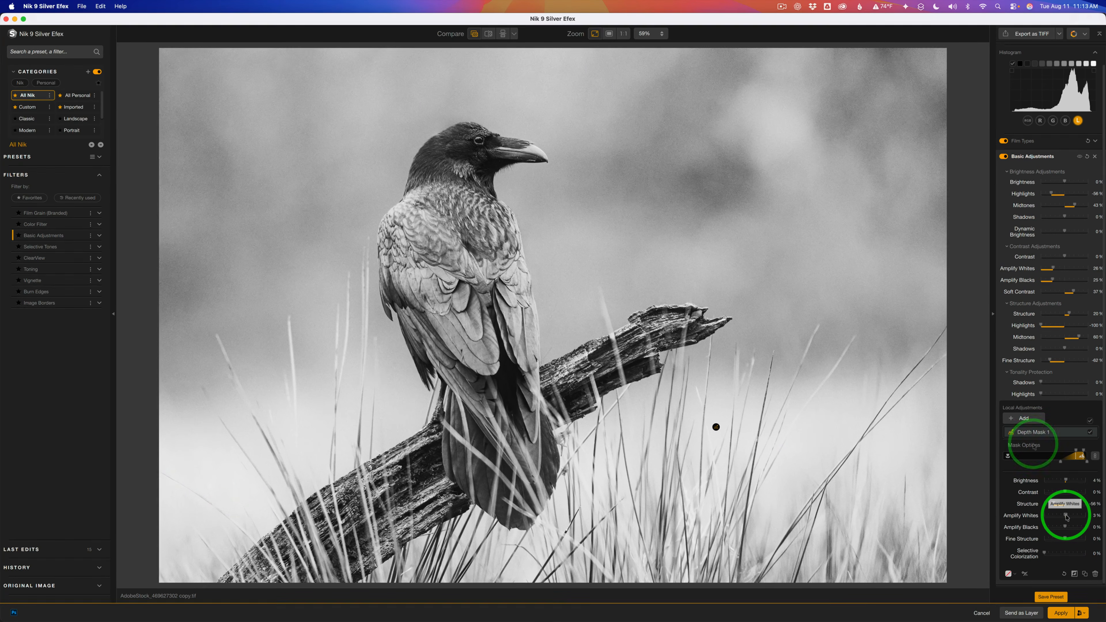
left_click(1092, 433)
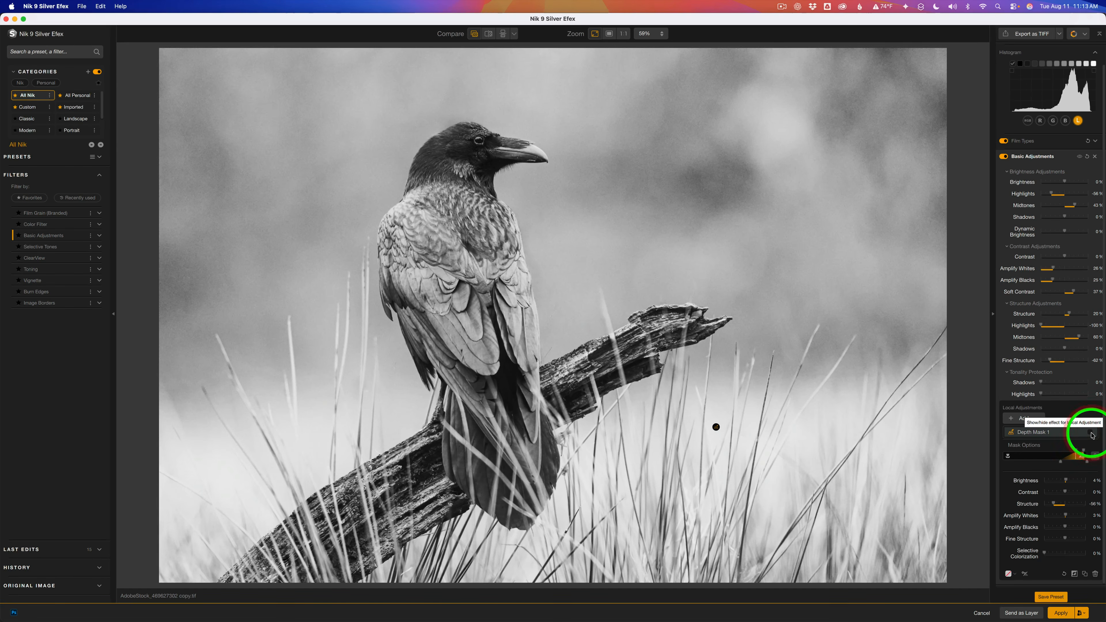
left_click(1091, 433)
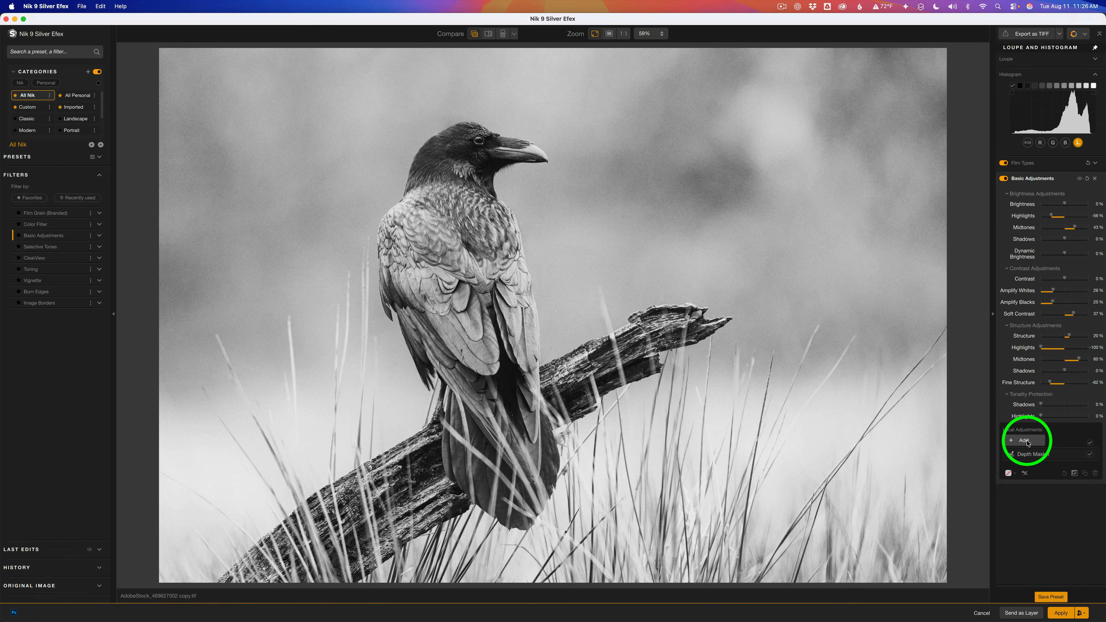
- Add an Object Selection local adjustment on the whole crow with Mask Overlay turned on, and hide the overlay again
left_click(1016, 474)
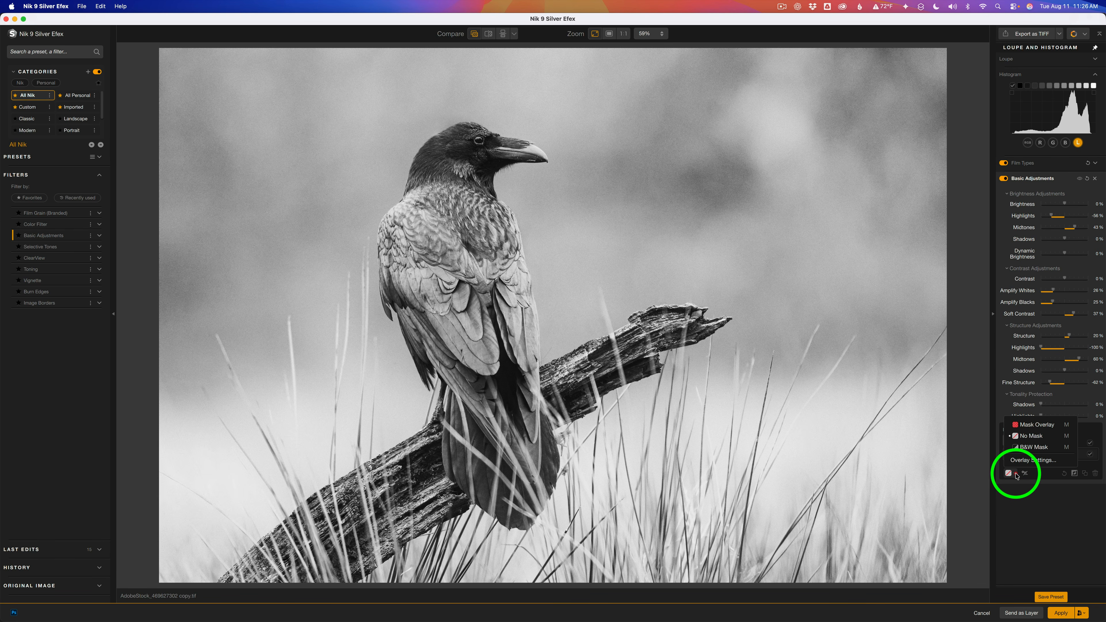
left_click(1036, 425)
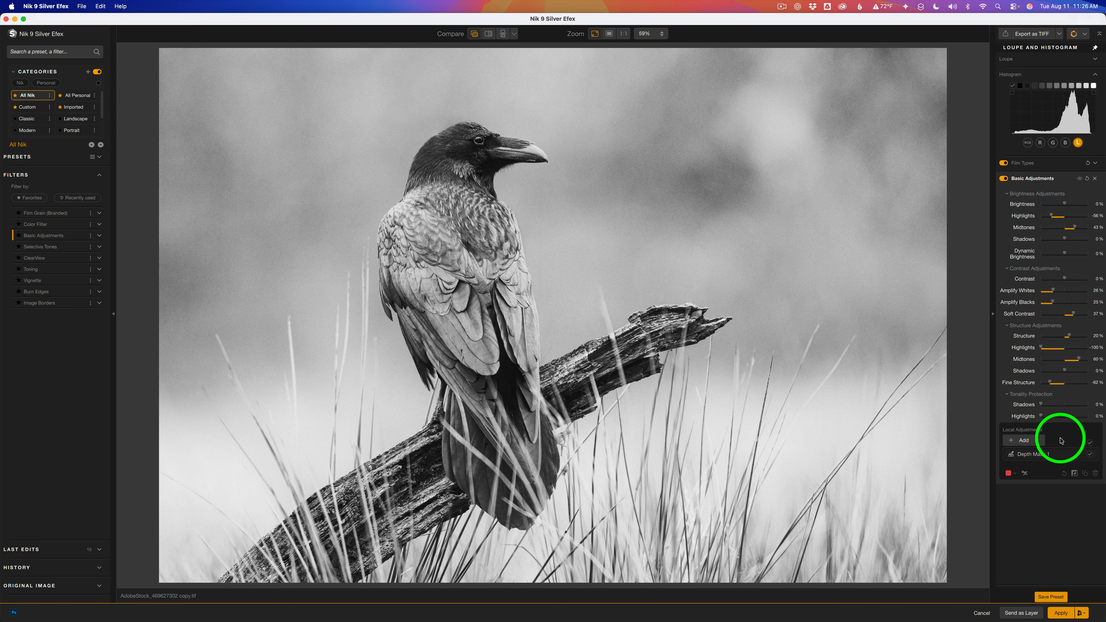
left_click(1023, 441)
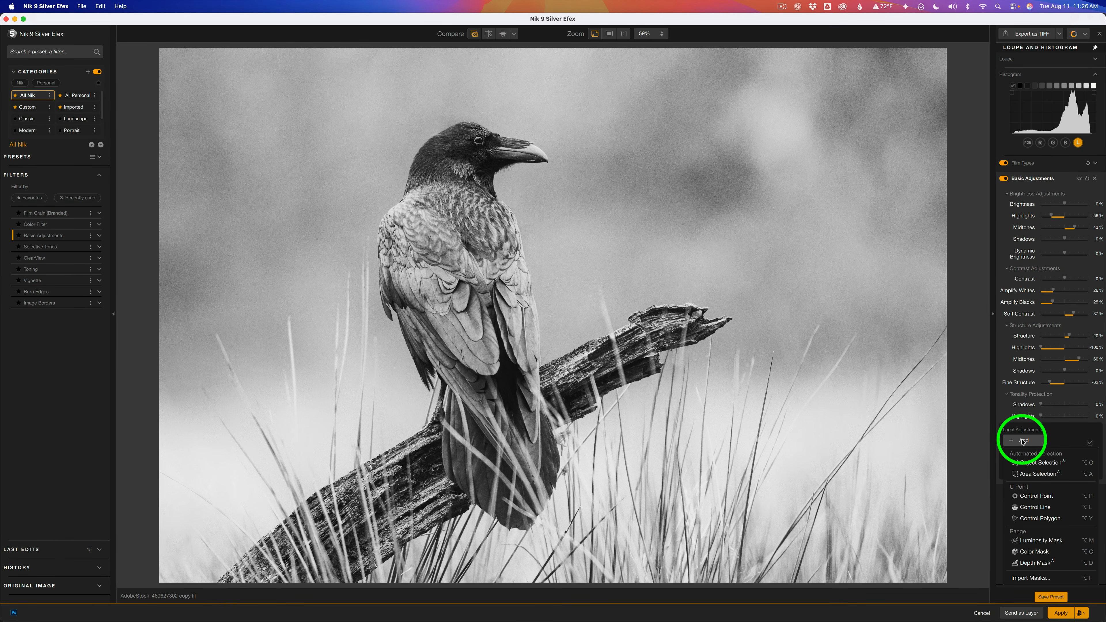
left_click(1034, 464)
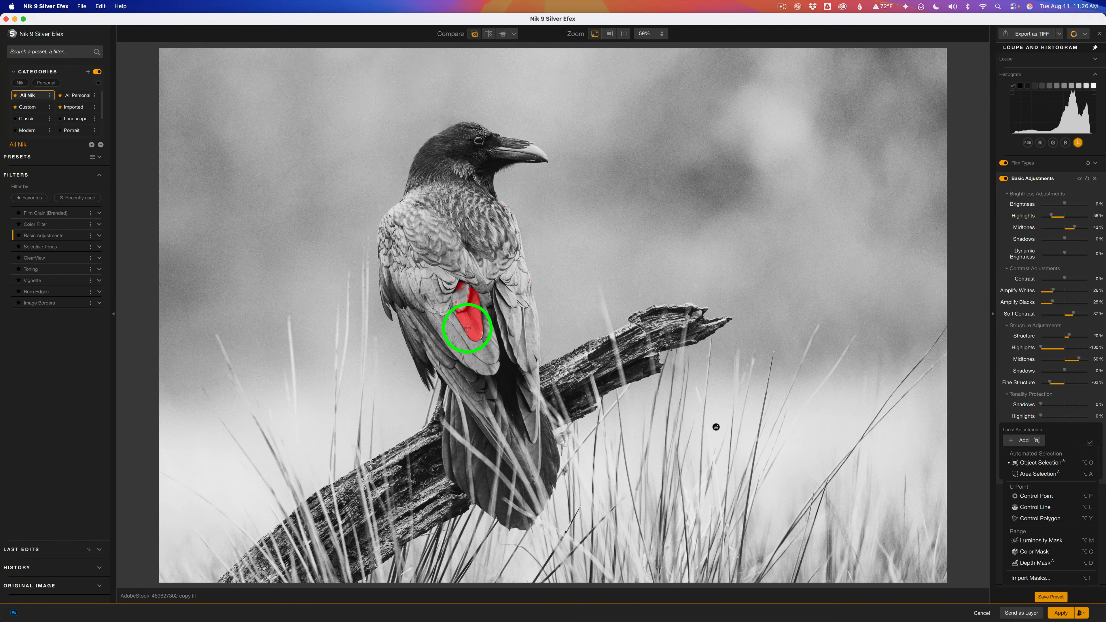
left_click(431, 325)
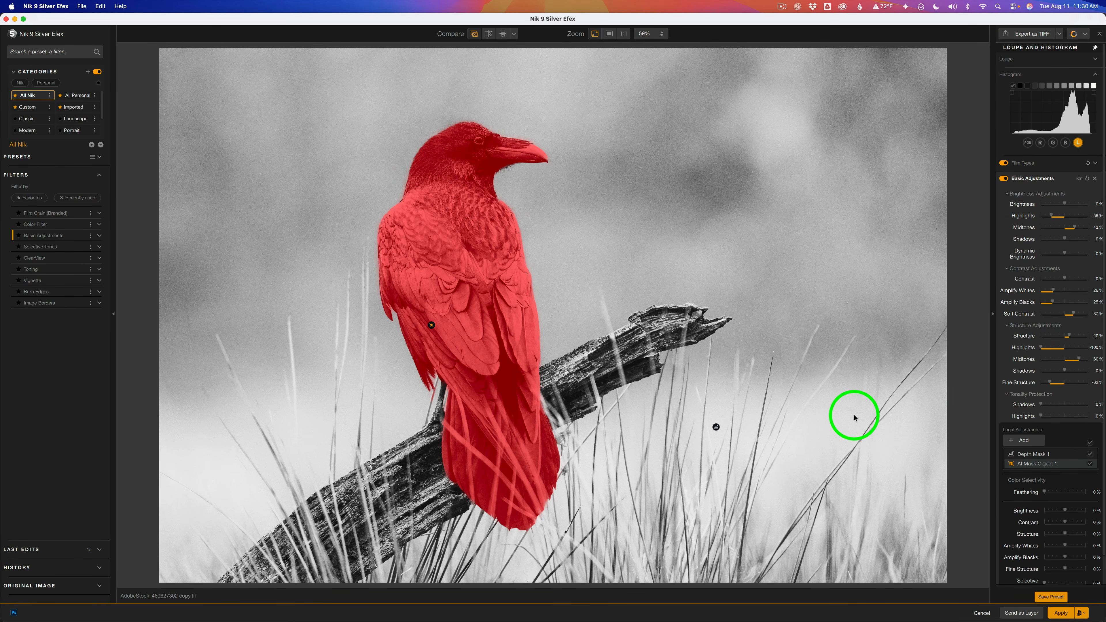
key("m")
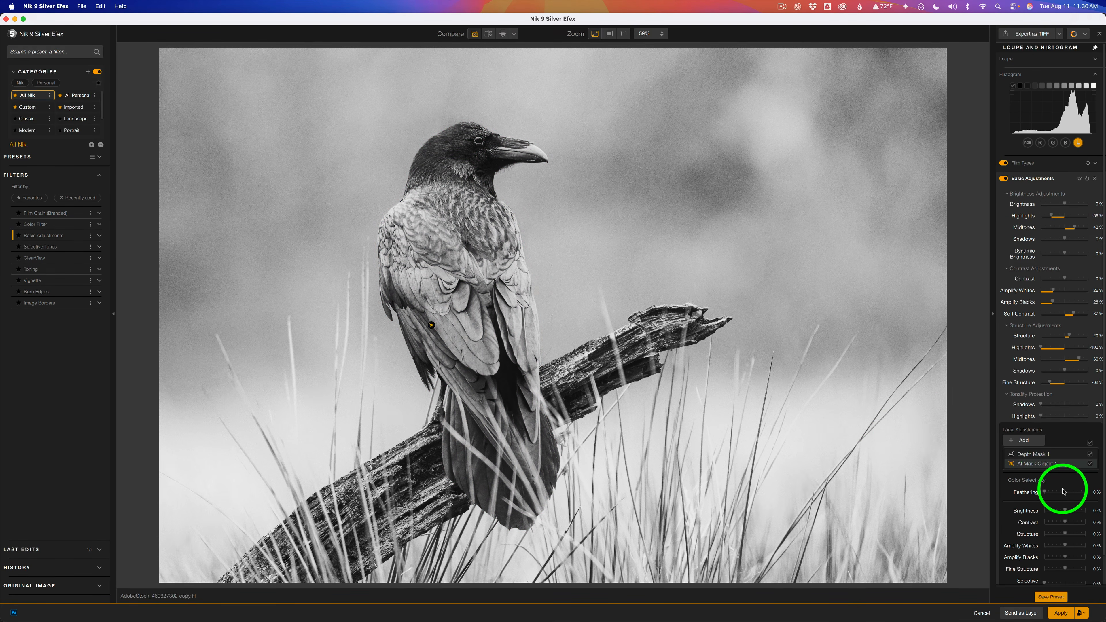
- Set the crow mask's Contrast to -10 %, Structure to about 16 %, Amplify Whites to about -30 % and Amplify Blacks to 22 %
scroll(1067, 505, "down", 2)
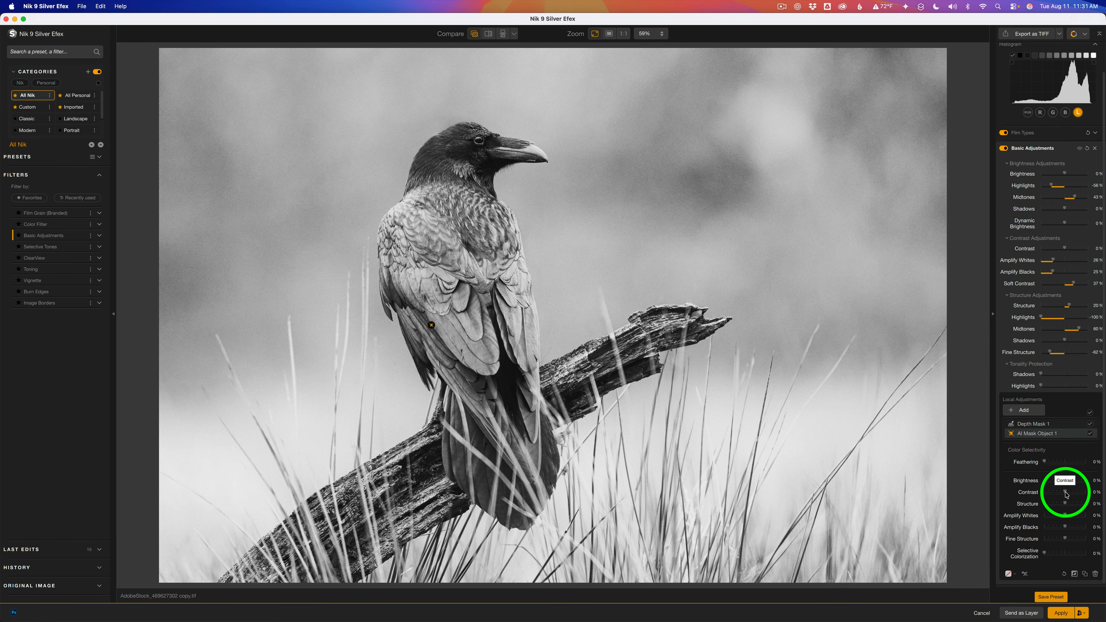
left_click_drag(1067, 495, 1064, 495)
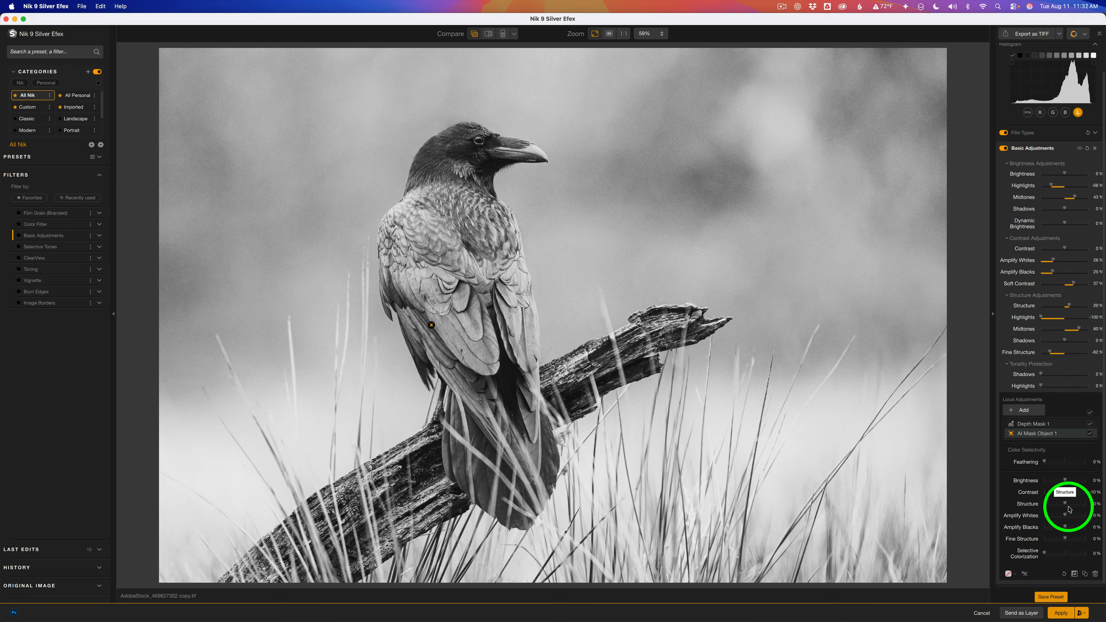
mouse_move(1066, 504)
left_mouse_down()
mouse_move(1084, 505)
mouse_move(1070, 507)
left_mouse_up()
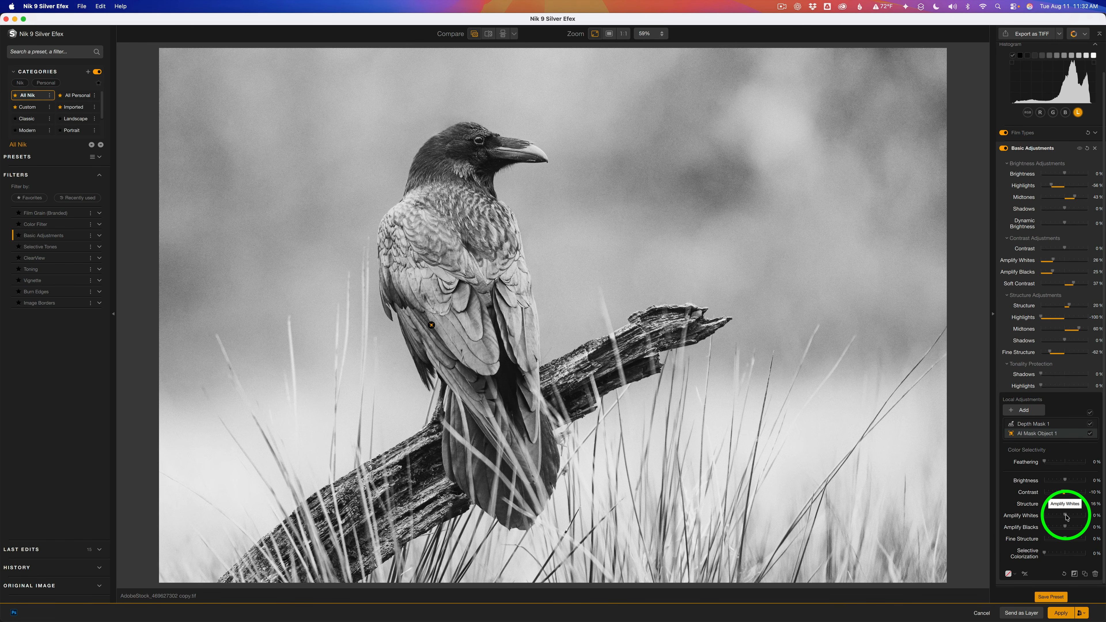
mouse_move(1066, 515)
left_mouse_down()
mouse_move(1031, 513)
mouse_move(1056, 517)
left_mouse_up()
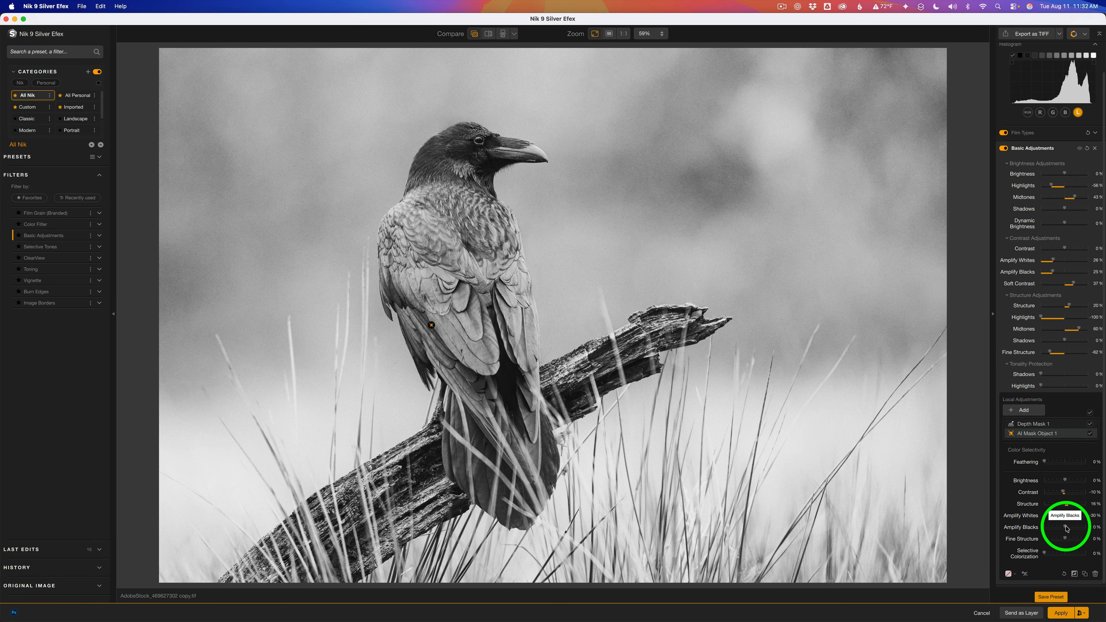
left_click_drag(1066, 528, 1069, 528)
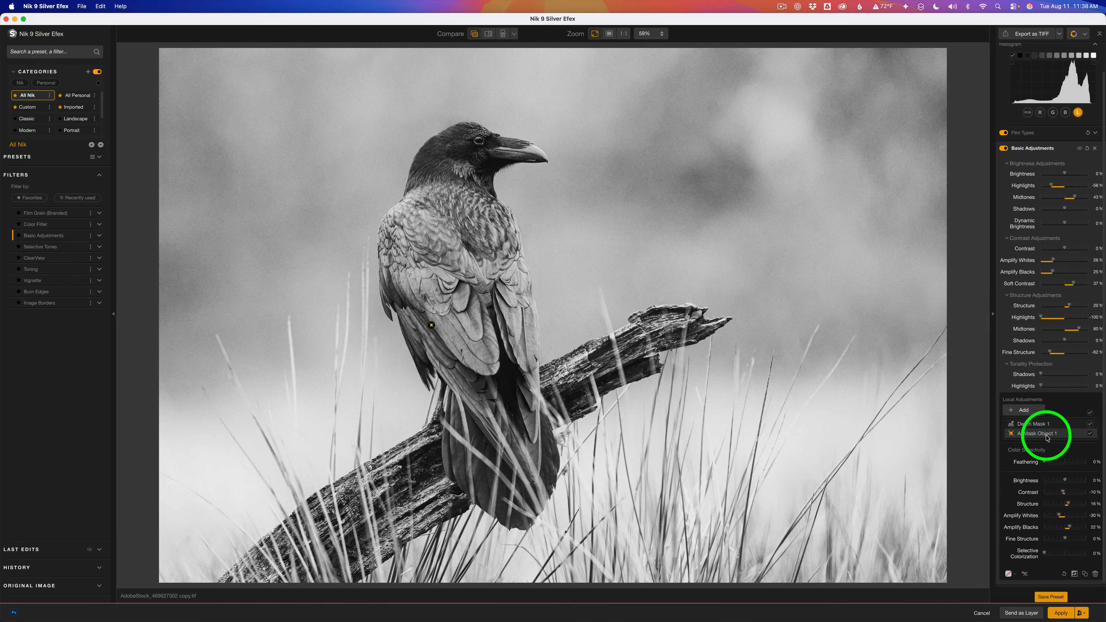
- Compare the image with the crow mask's effect hidden and shown, and collapse the Basic Adjustments filter
left_click(1091, 434)
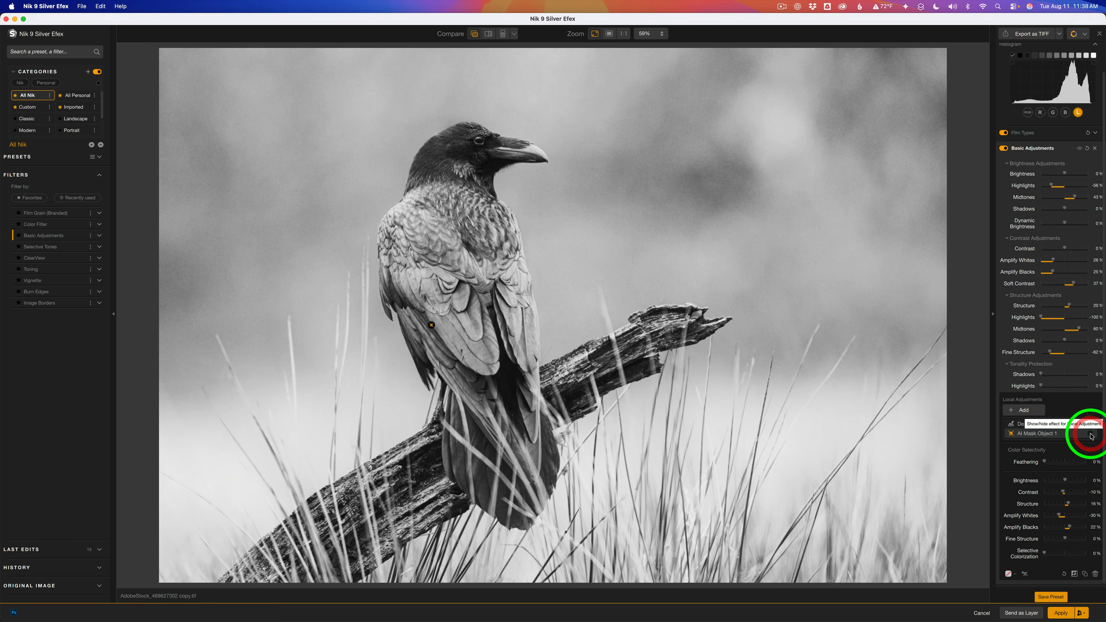
left_click(1090, 435)
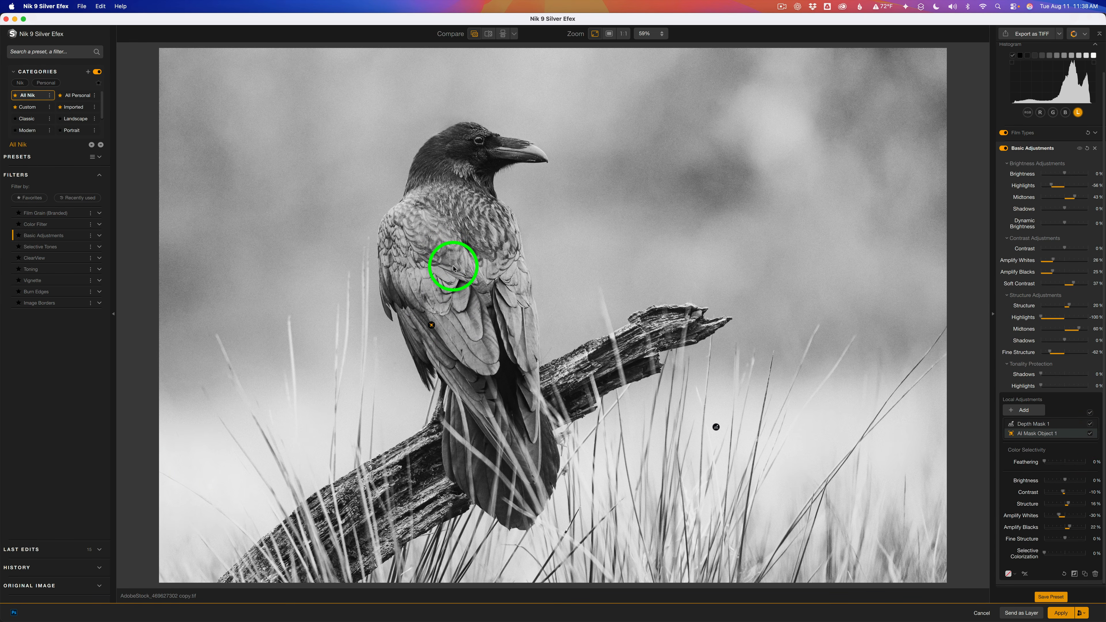
left_click(1063, 151)
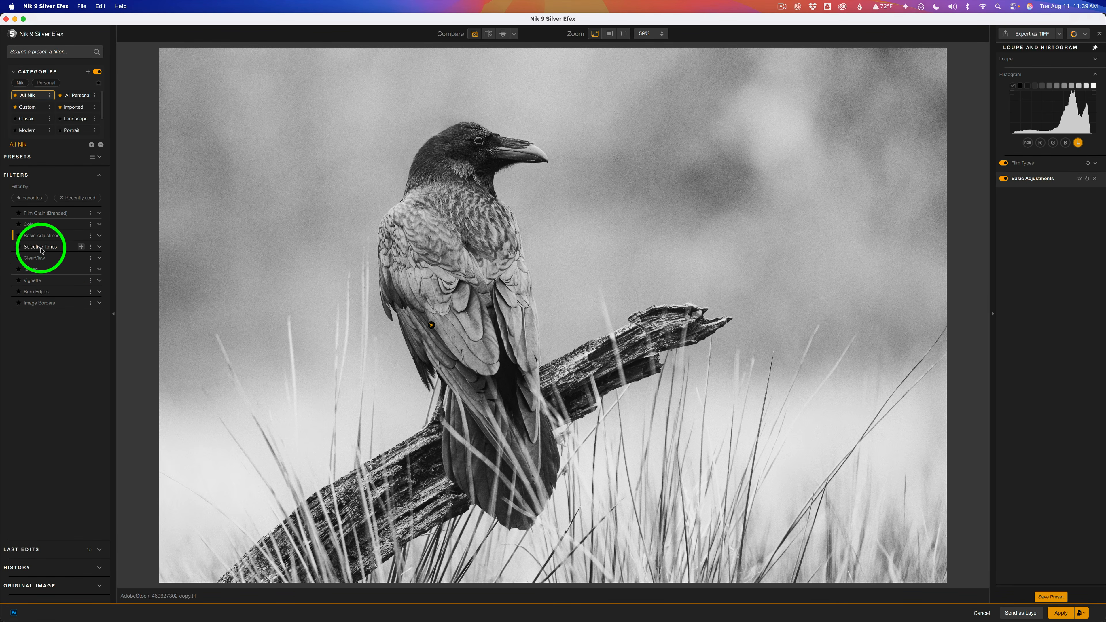
- Add the Selective Tones filter, set Highlights to about 9 %, compare its effect off and on, and collapse it
left_click(81, 246)
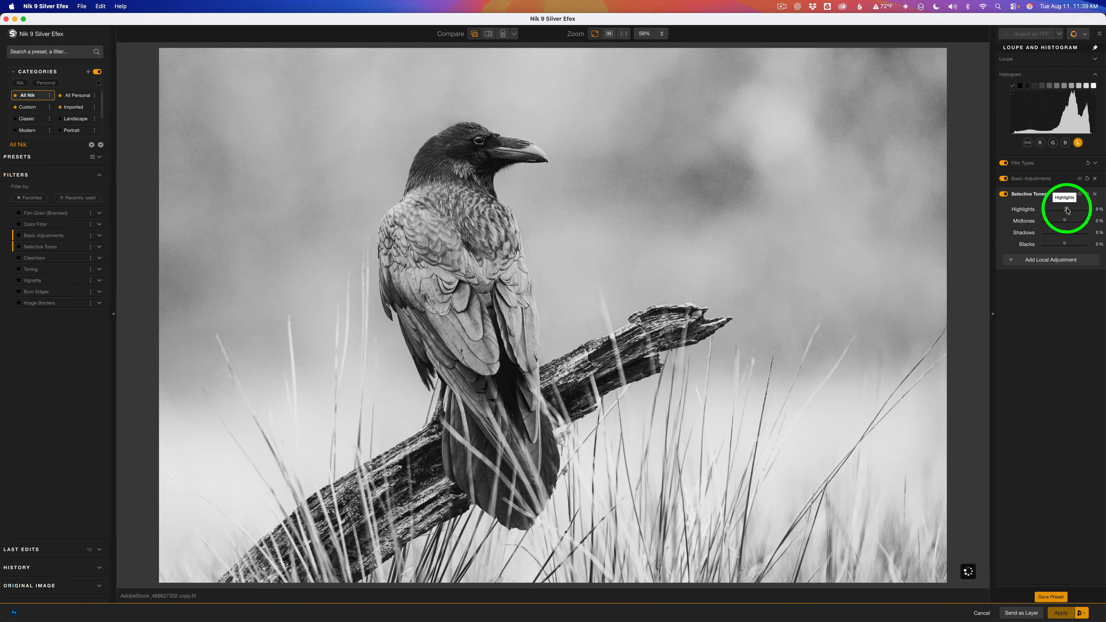
left_click_drag(1065, 211, 1067, 211)
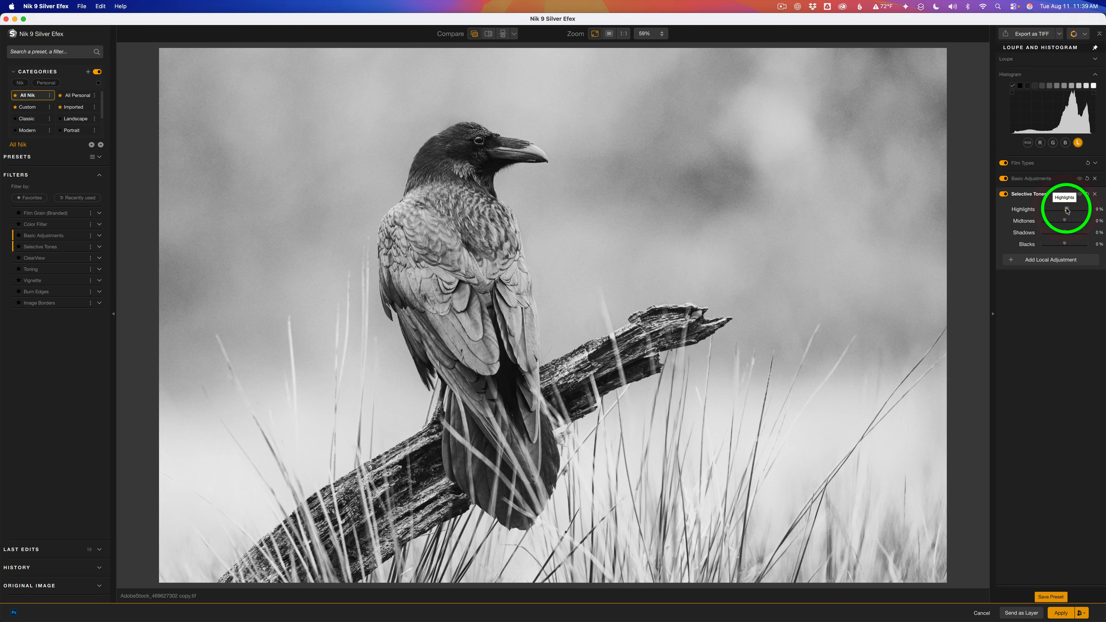
left_click(1004, 194)
left_click(1005, 196)
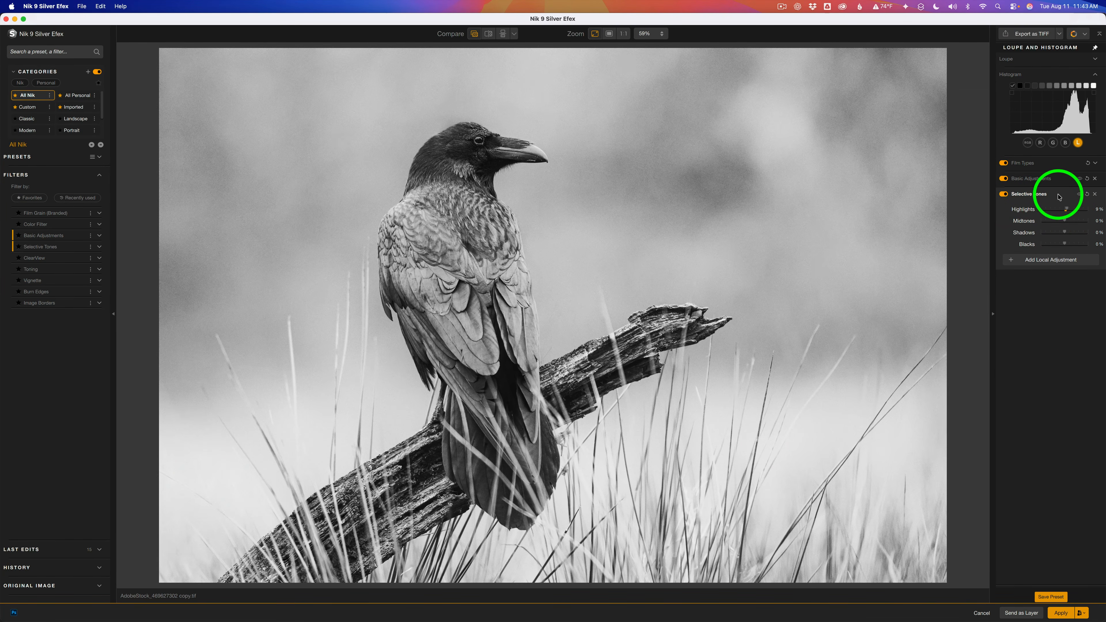
left_click(1059, 196)
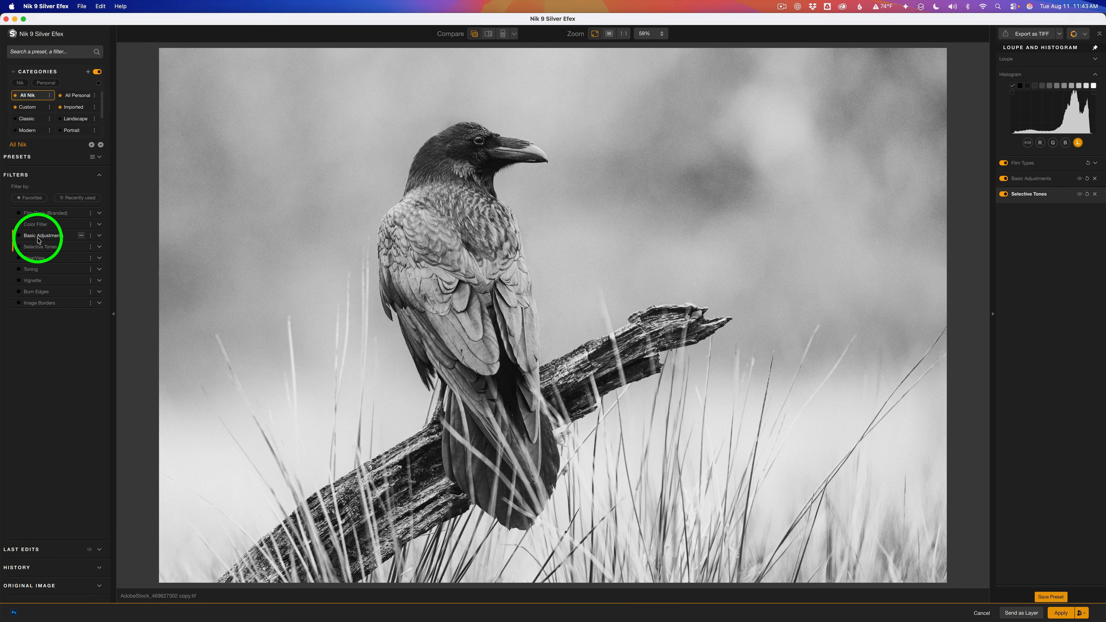
- Add the Toning filter and, after previewing other tones, apply Coffee toning preset 13
left_click(81, 269)
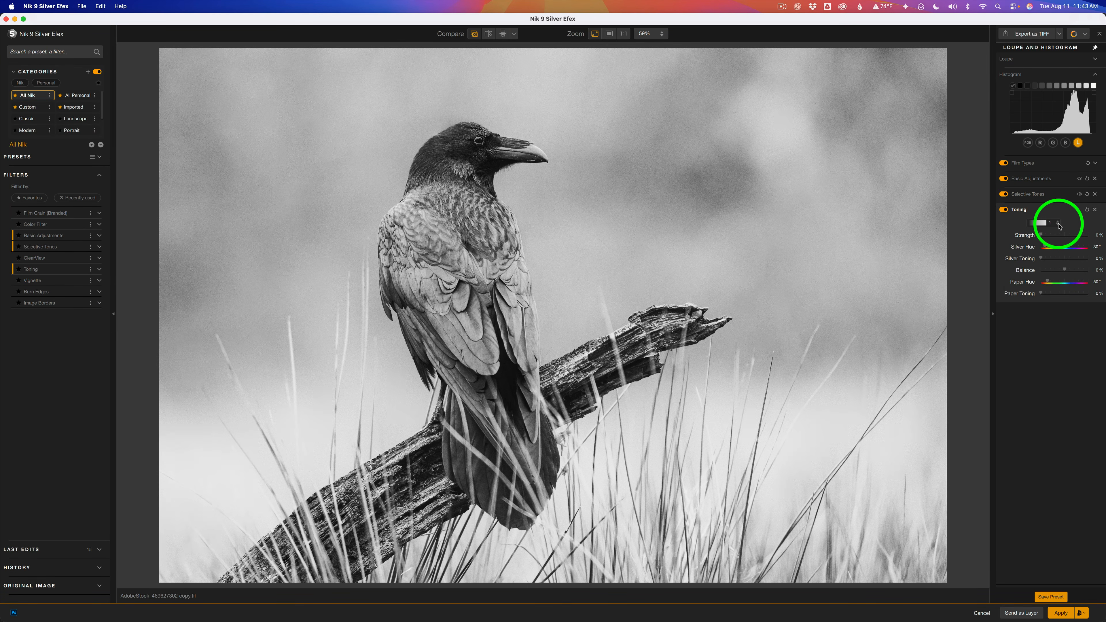
left_click(1059, 225)
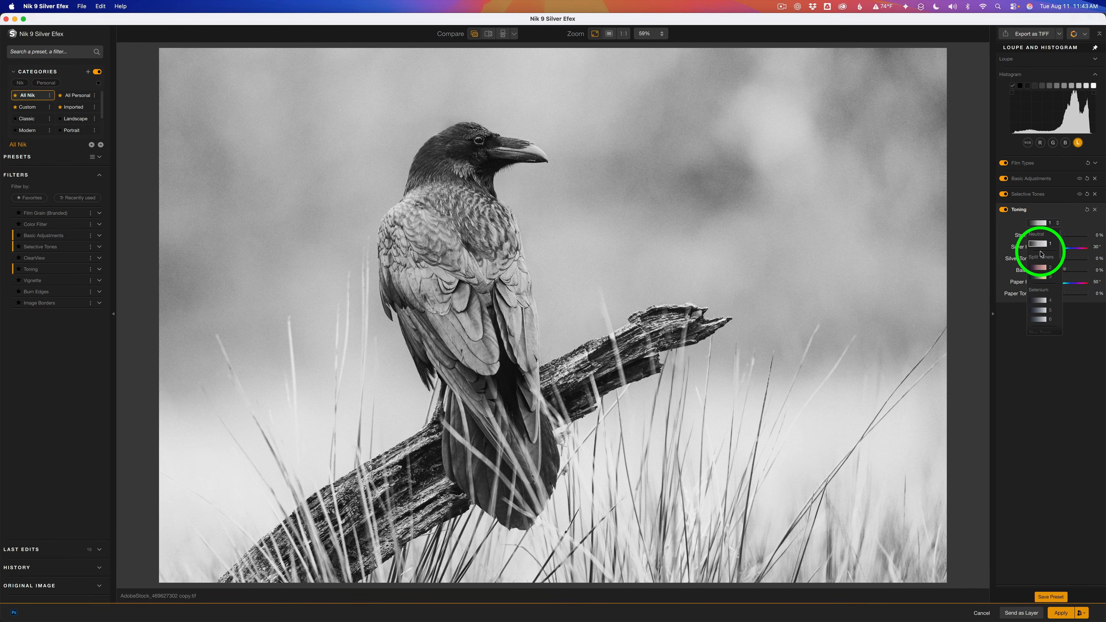
scroll(1043, 266, "down", 3)
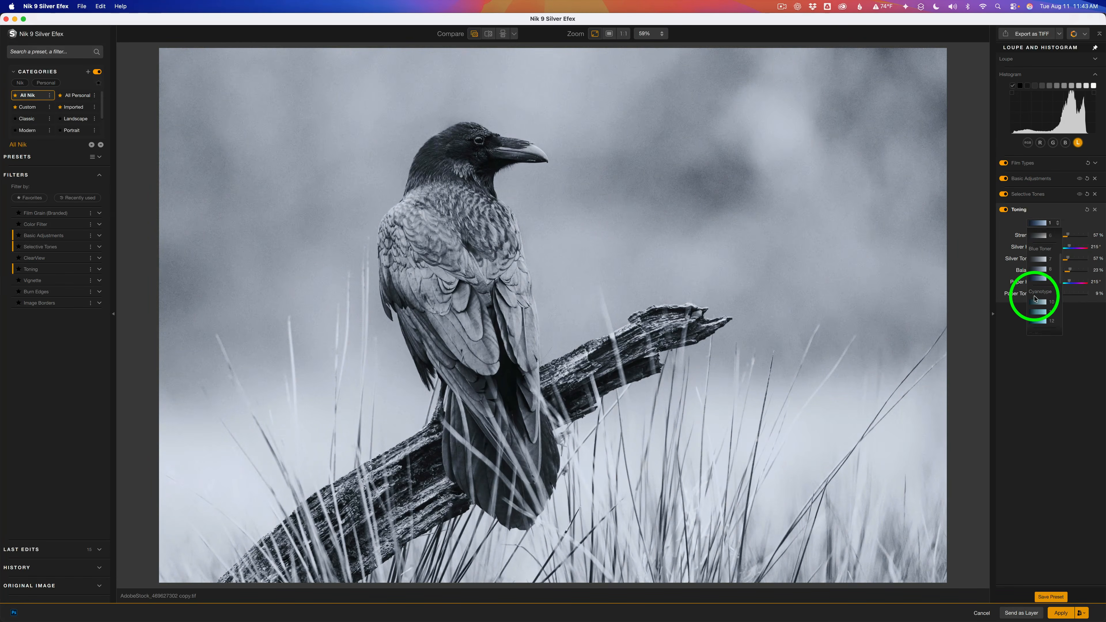
scroll(1039, 281, "down", 3)
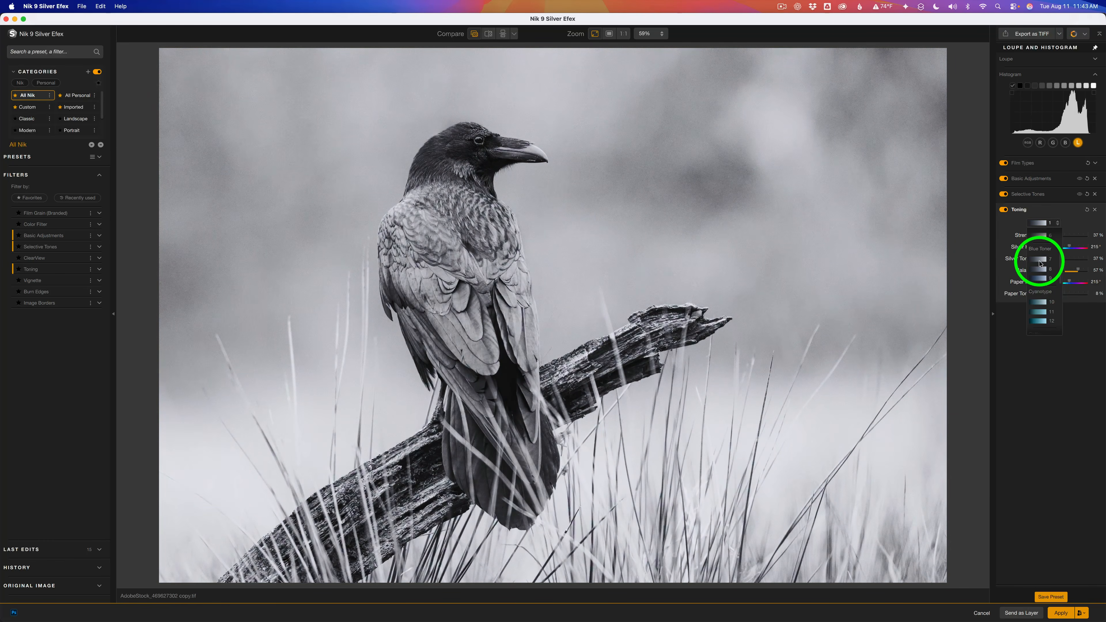
scroll(1041, 274, "up", 1)
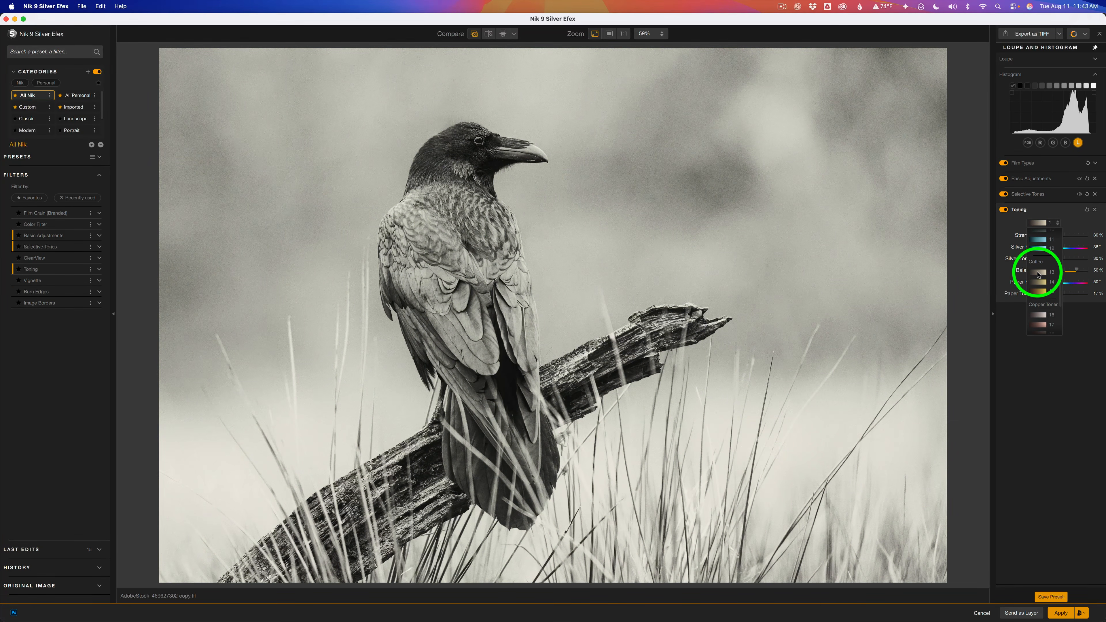
left_click(1039, 273)
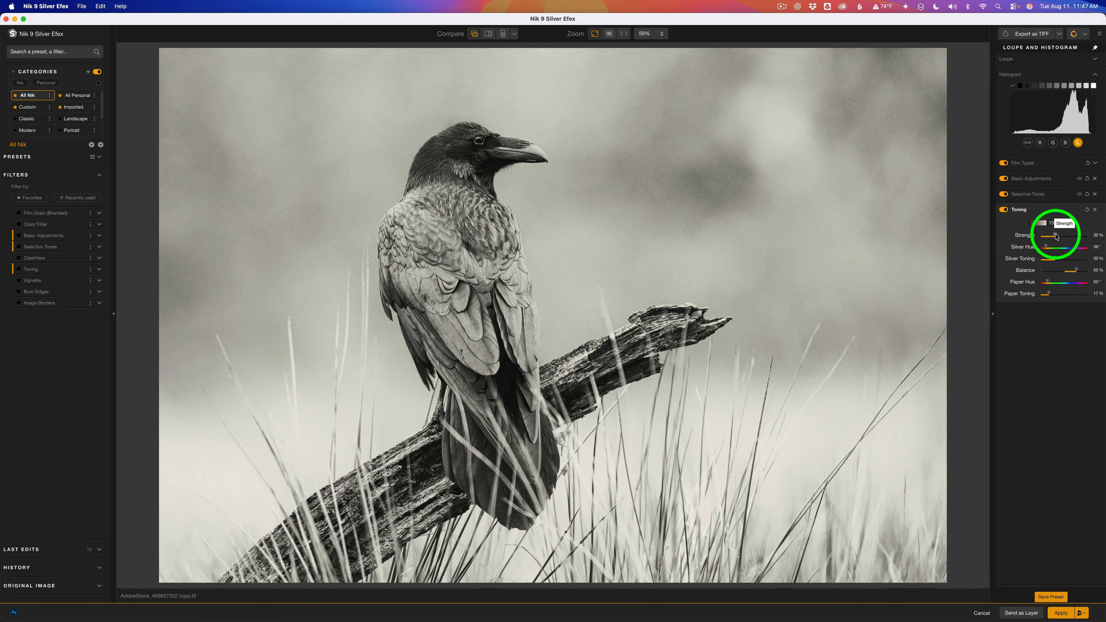
- Set the Toning Strength to 22 %, compare the toning off and on, and collapse the filter
mouse_move(1056, 236)
left_mouse_down()
mouse_move(1081, 238)
mouse_move(1059, 239)
left_mouse_up()
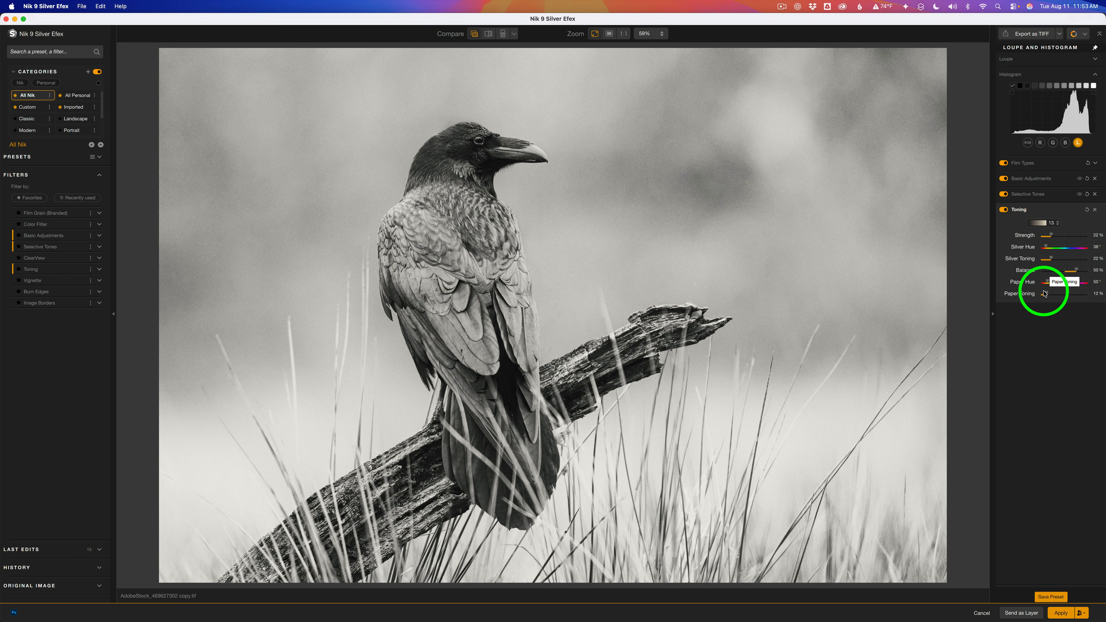
left_click(1005, 211)
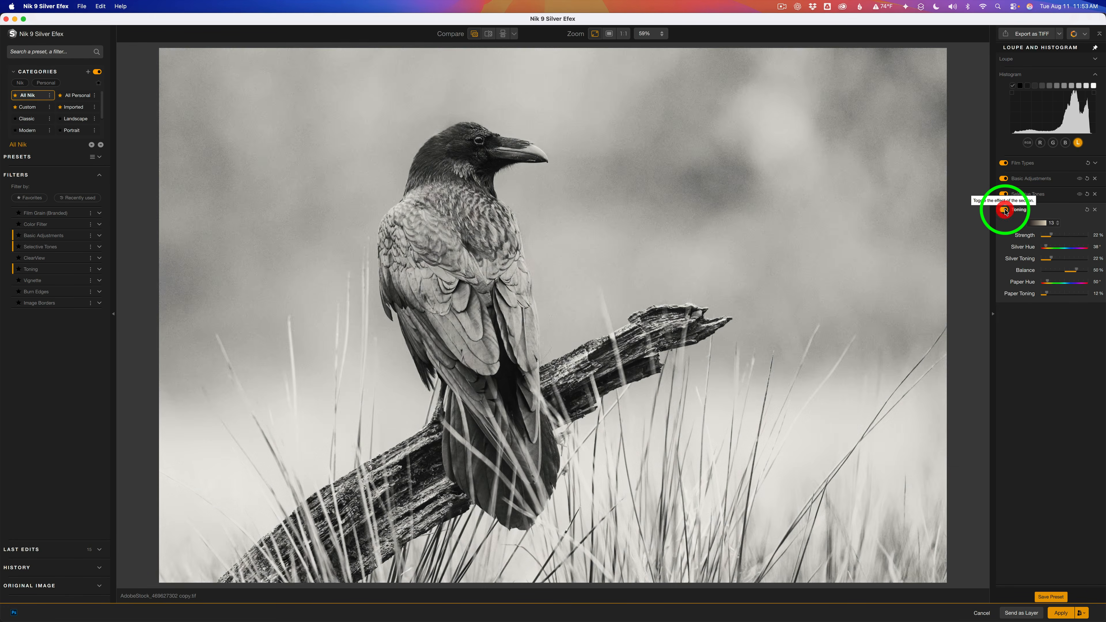
left_click(1005, 211)
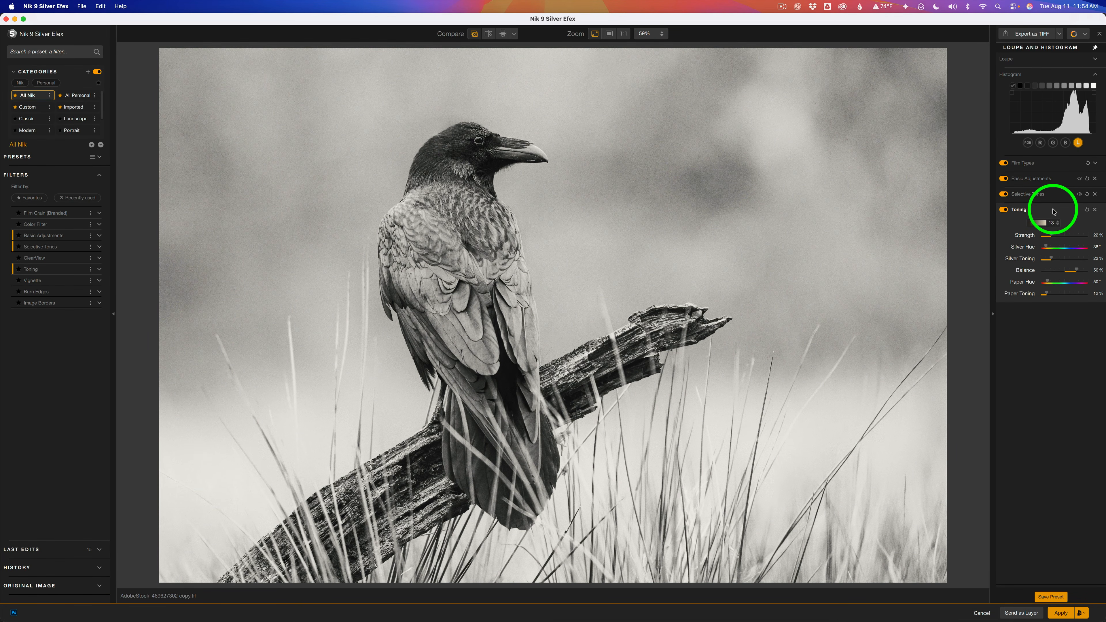
left_click(1053, 212)
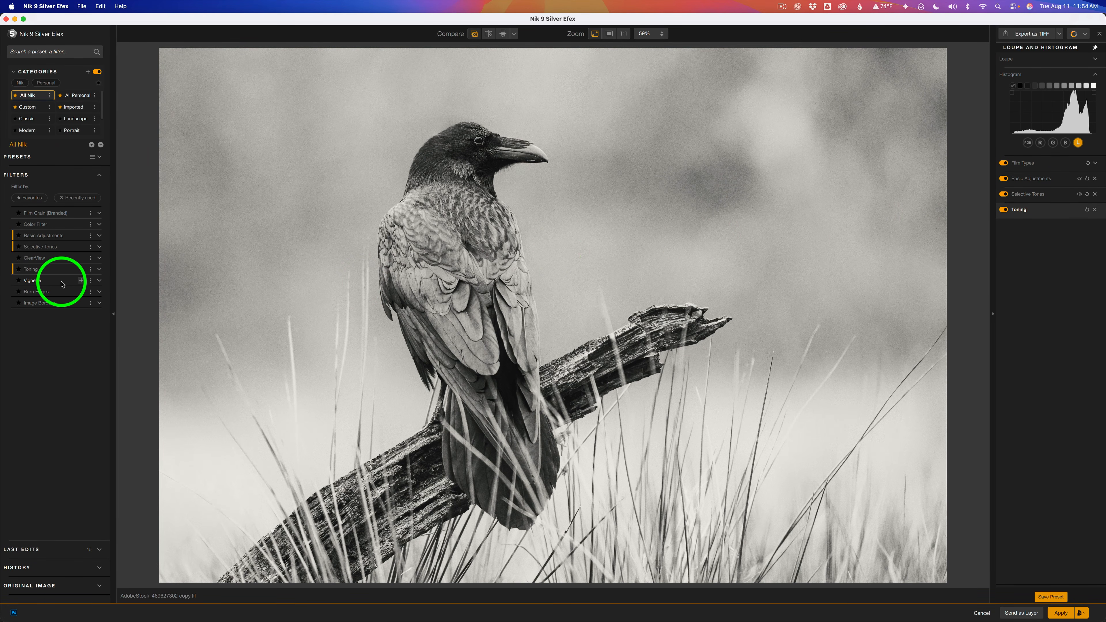
- Add the Vignette filter with no preset and set Amount to 24 %, Shape to about 46 and Size to about 56 %
left_click(80, 281)
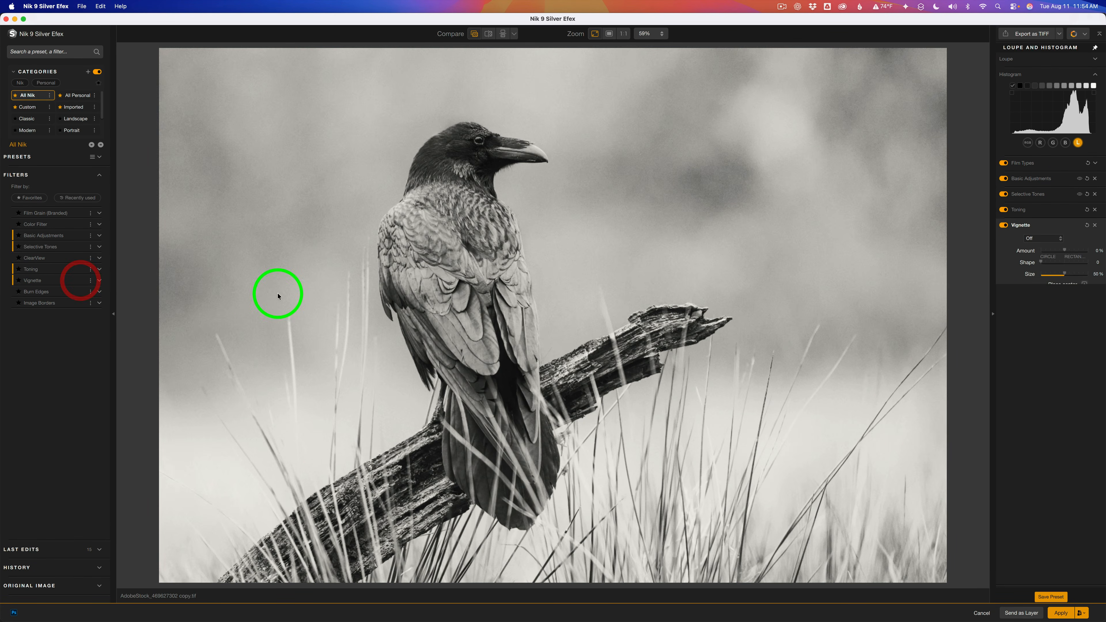
left_click(1059, 240)
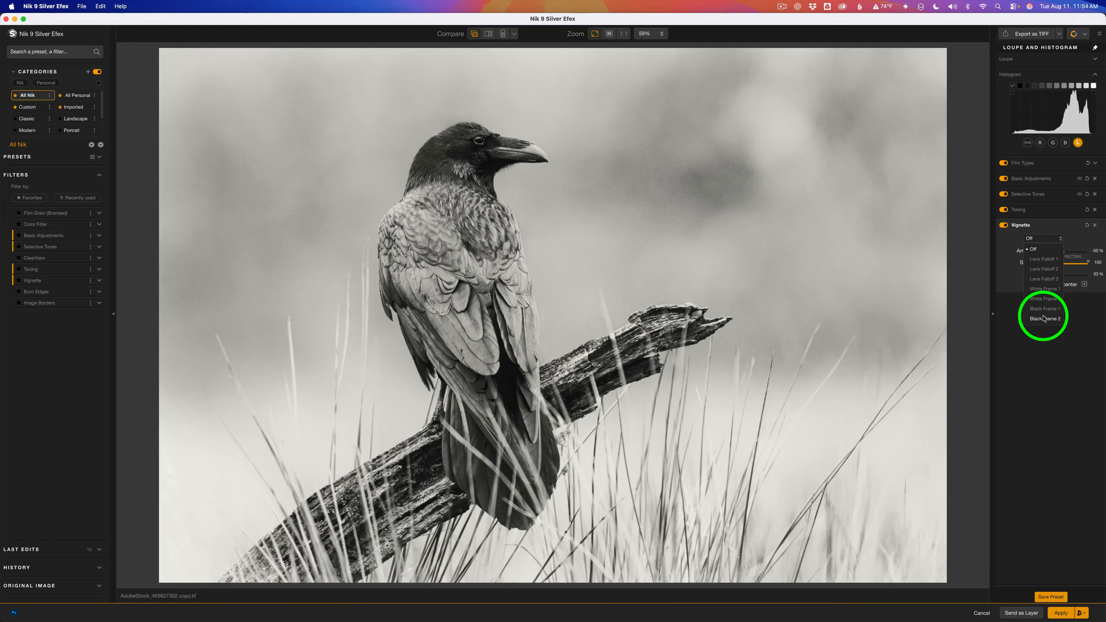
left_click(1074, 235)
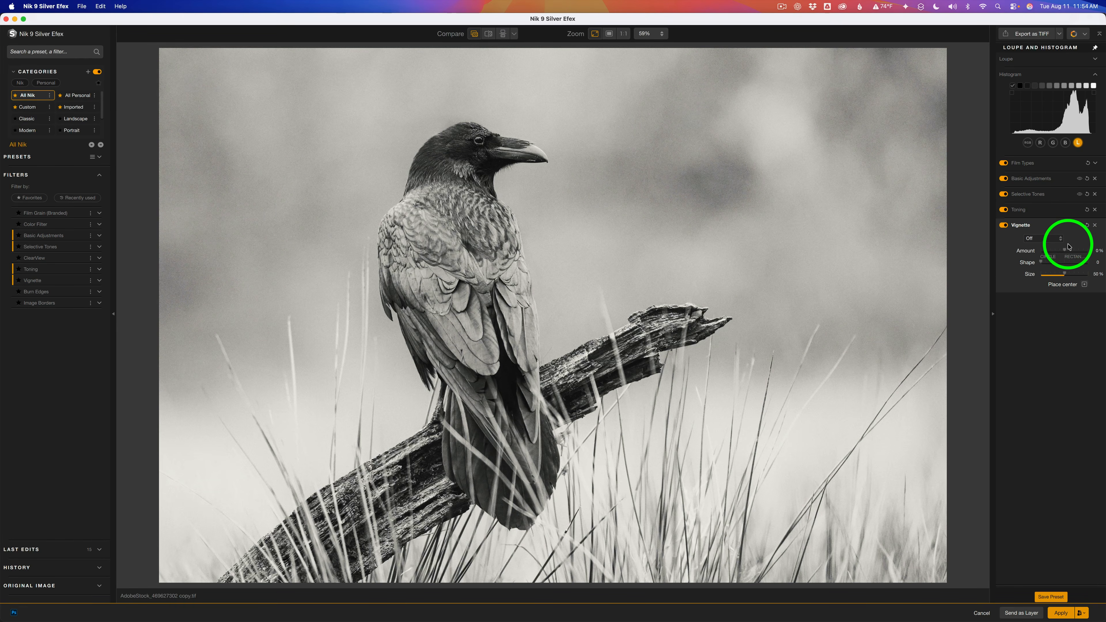
left_click_drag(1065, 251, 1061, 252)
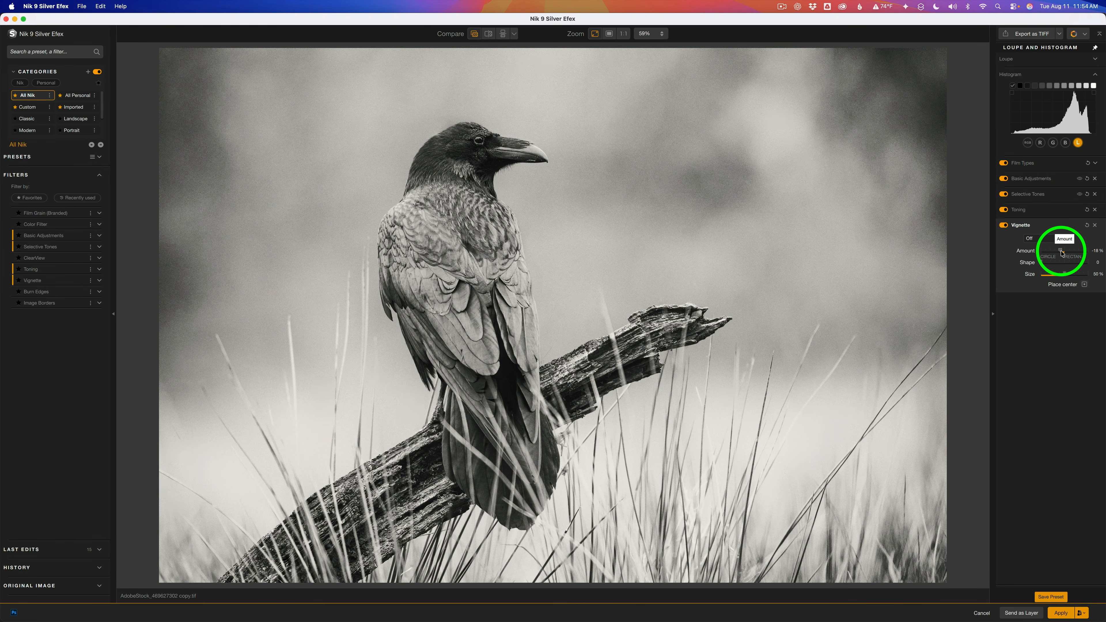
left_click_drag(1061, 252, 1070, 253)
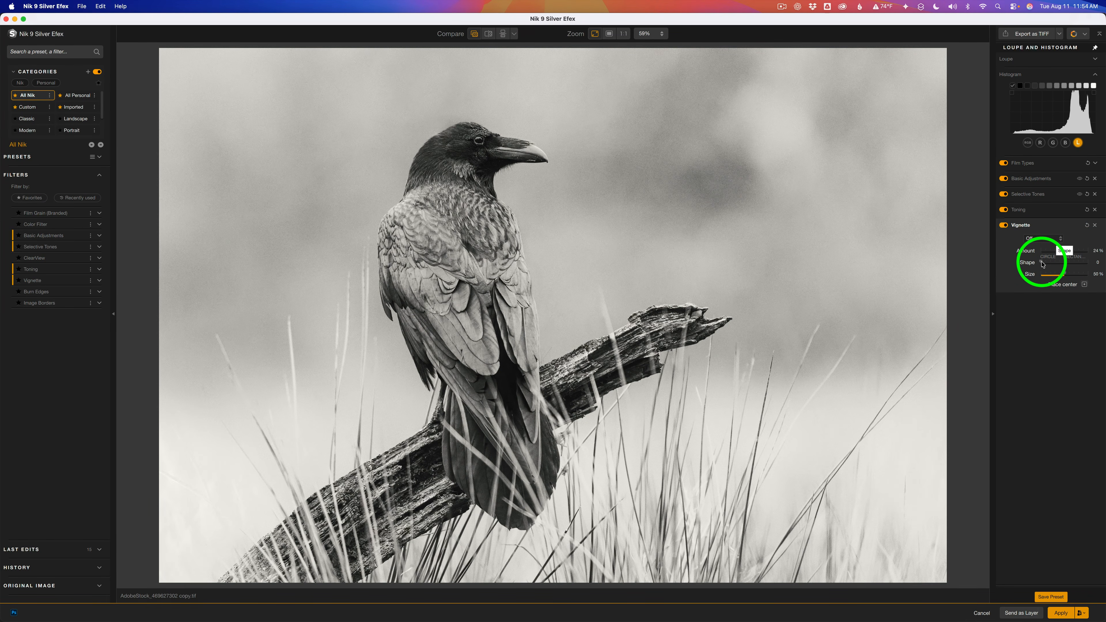
left_click_drag(1042, 262, 1067, 270)
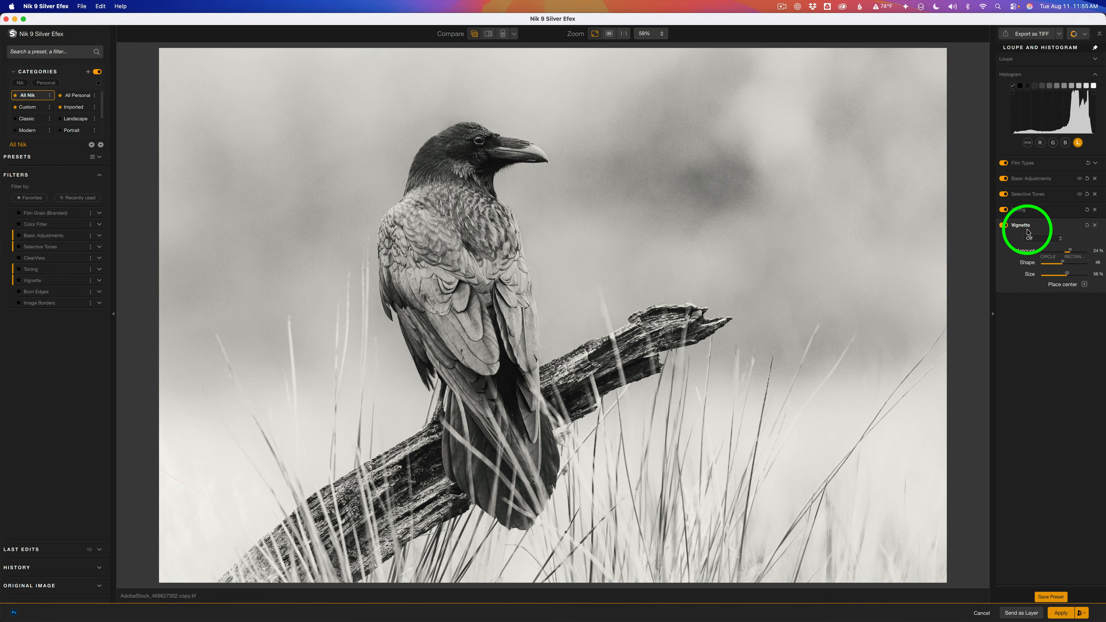
- Compare the image with the vignette off and on, and collapse the Vignette filter
left_click(1006, 228)
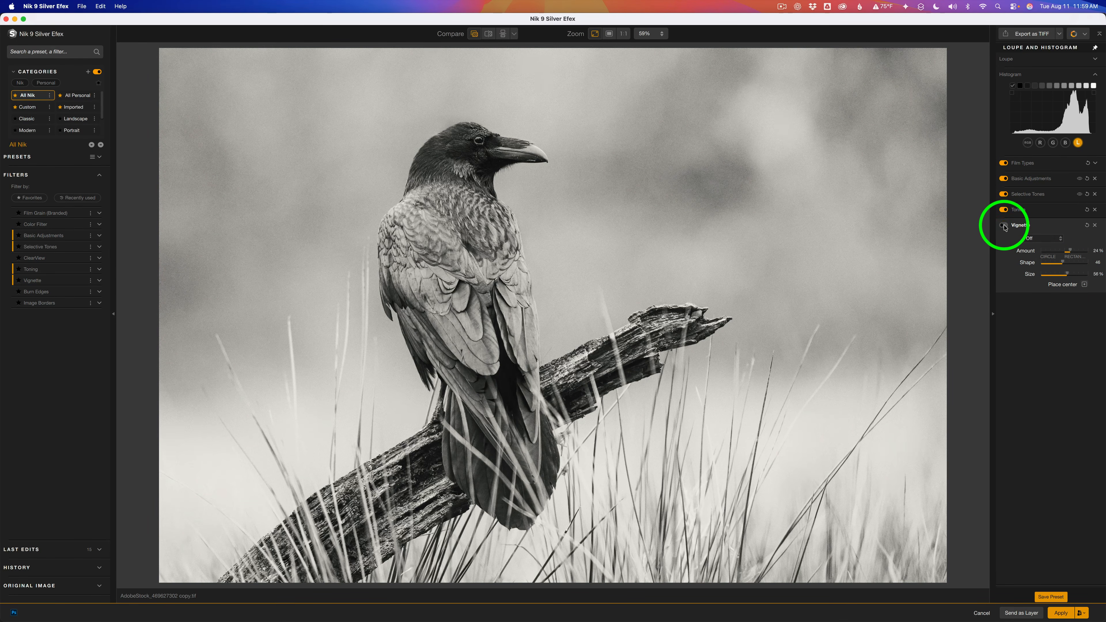
left_click(1006, 228)
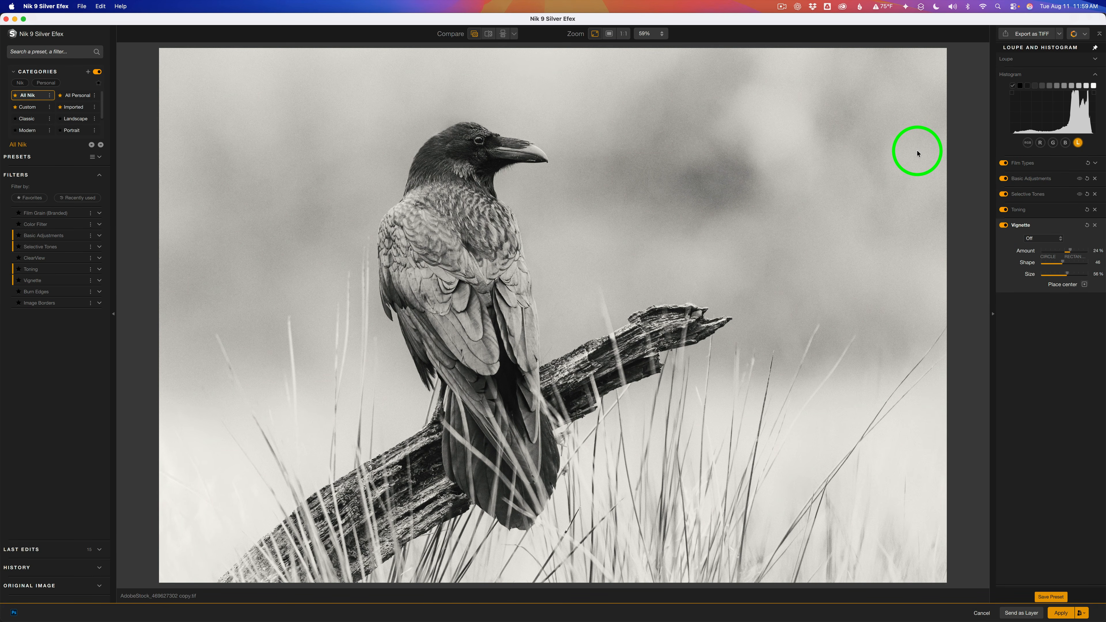
left_click(1047, 229)
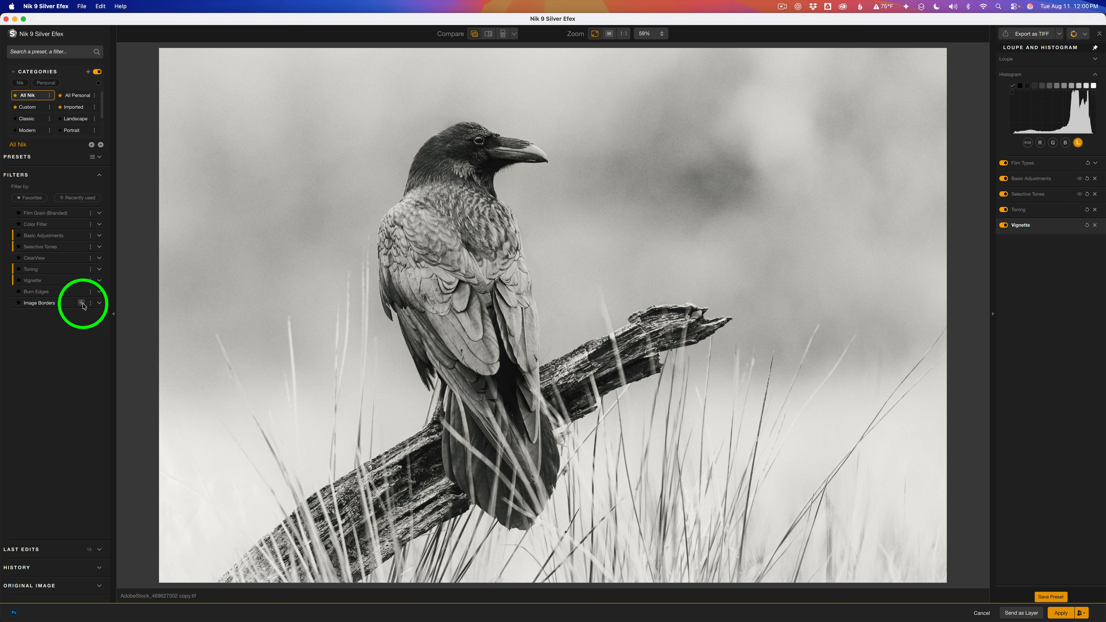
- Add the Image Borders filter and apply the Type 5 border
left_click(82, 304)
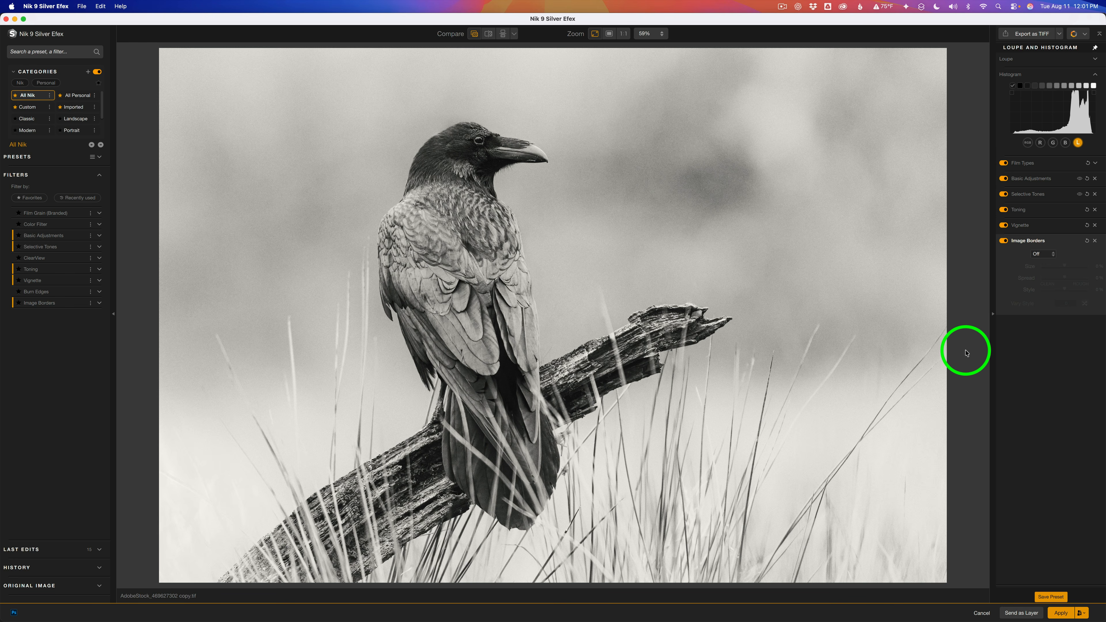
left_click(1053, 256)
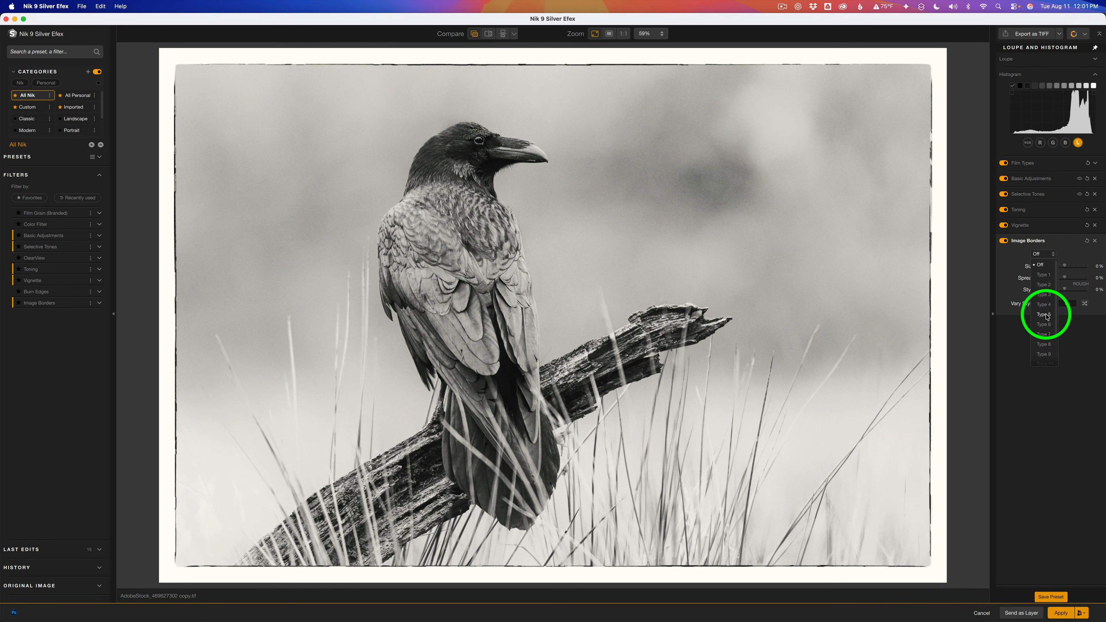
left_click(1044, 315)
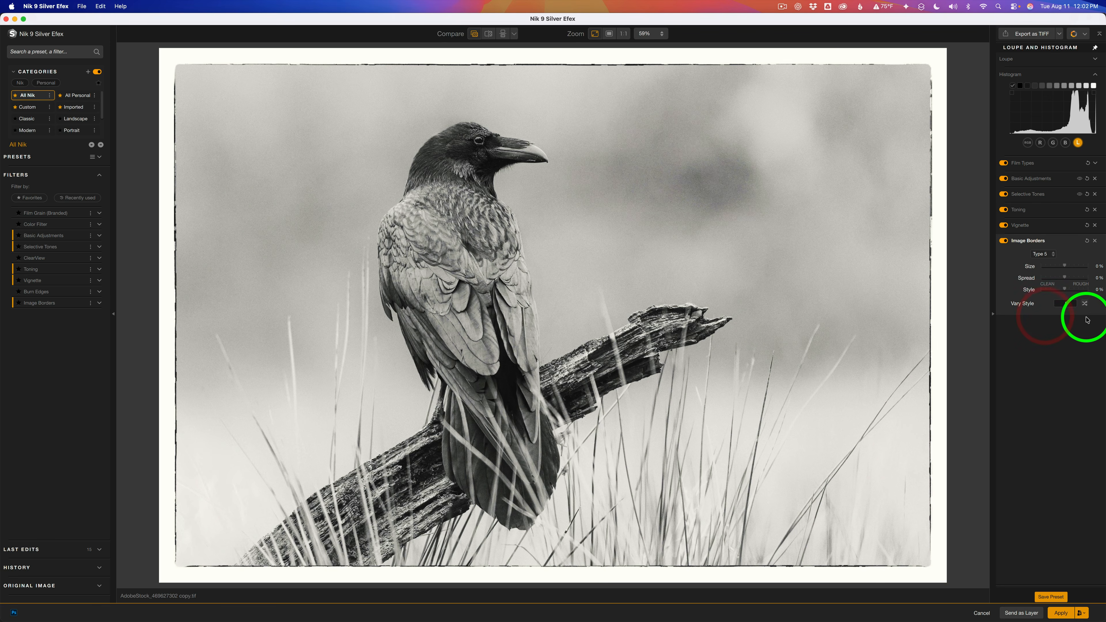
- Try out the Type 5 border's Size, Spread and Style settings, resetting them to 0 %
mouse_move(1063, 267)
left_mouse_down()
mouse_move(1054, 269)
mouse_move(1064, 269)
left_mouse_up()
double_click(1063, 266)
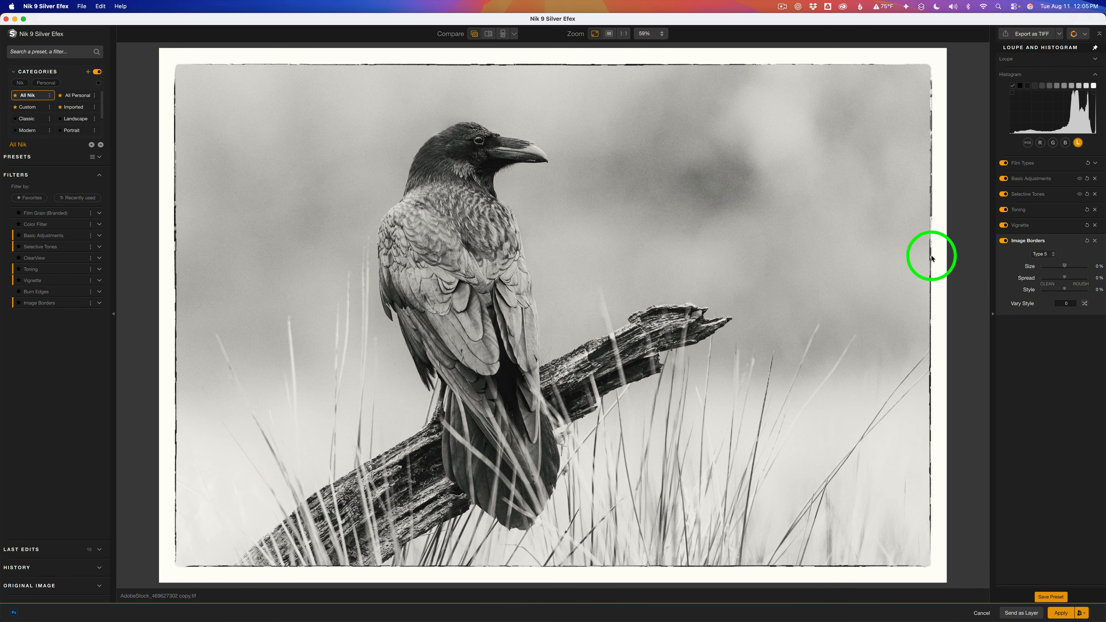
left_click_drag(1067, 278, 1043, 293)
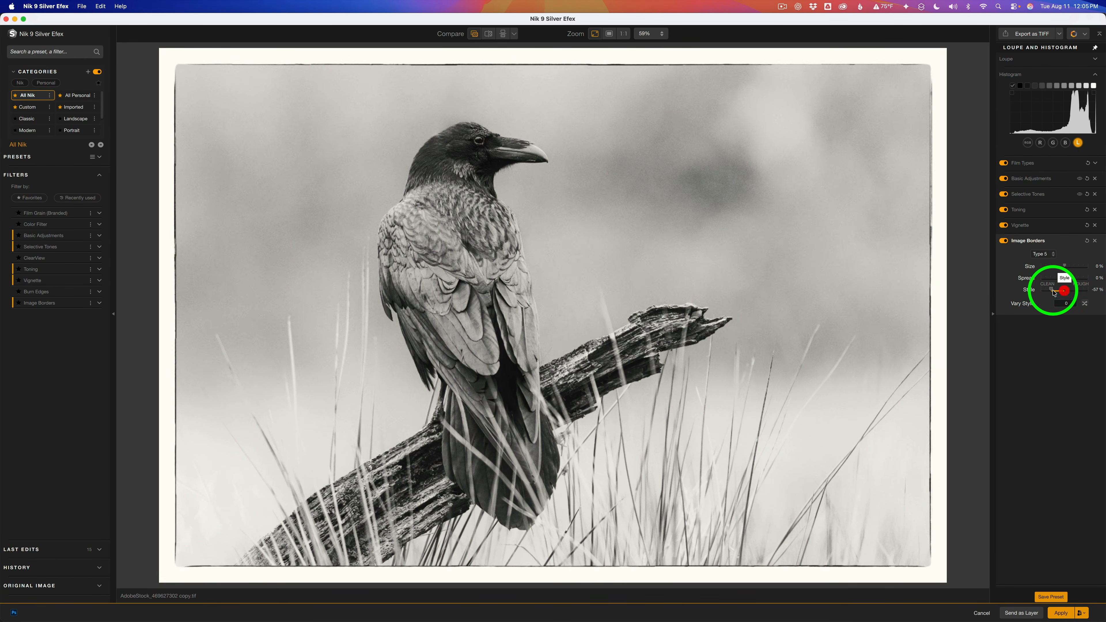
double_click(1050, 292)
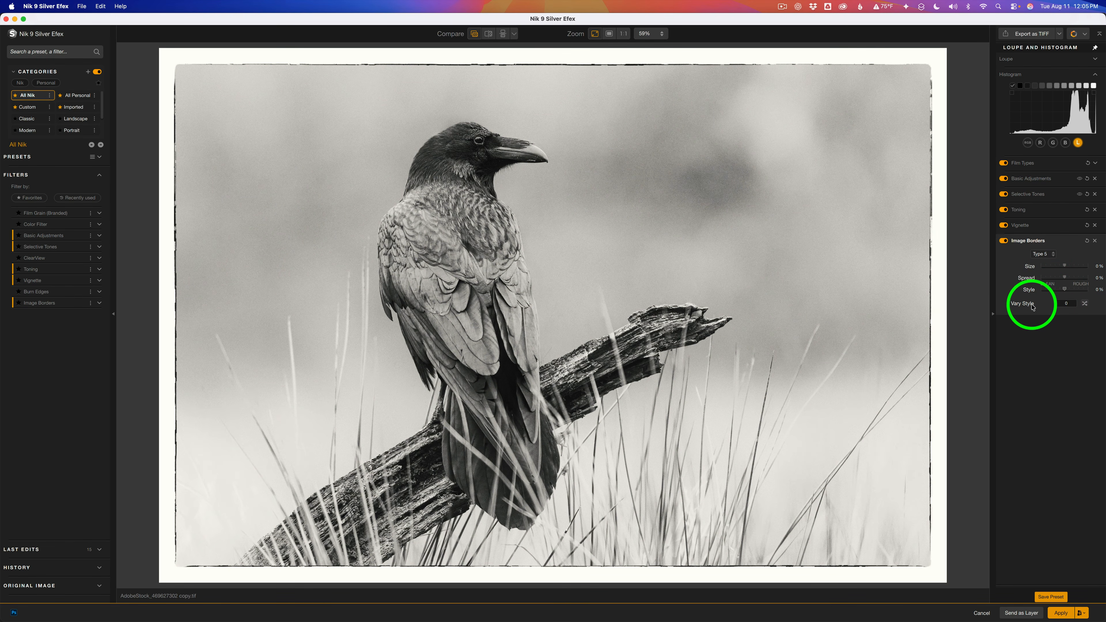
- Randomly vary the Type 5 border's edge pattern several times with Vary Style
left_click(1085, 303)
left_click(1085, 303)
left_click(1084, 303)
left_click(1085, 303)
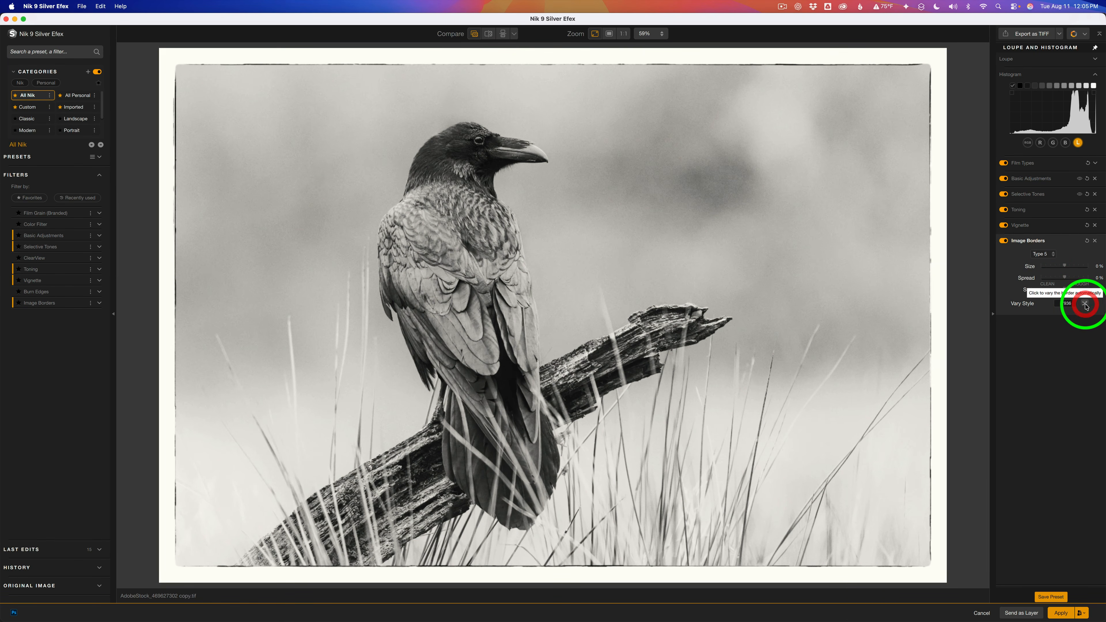
left_click(1085, 304)
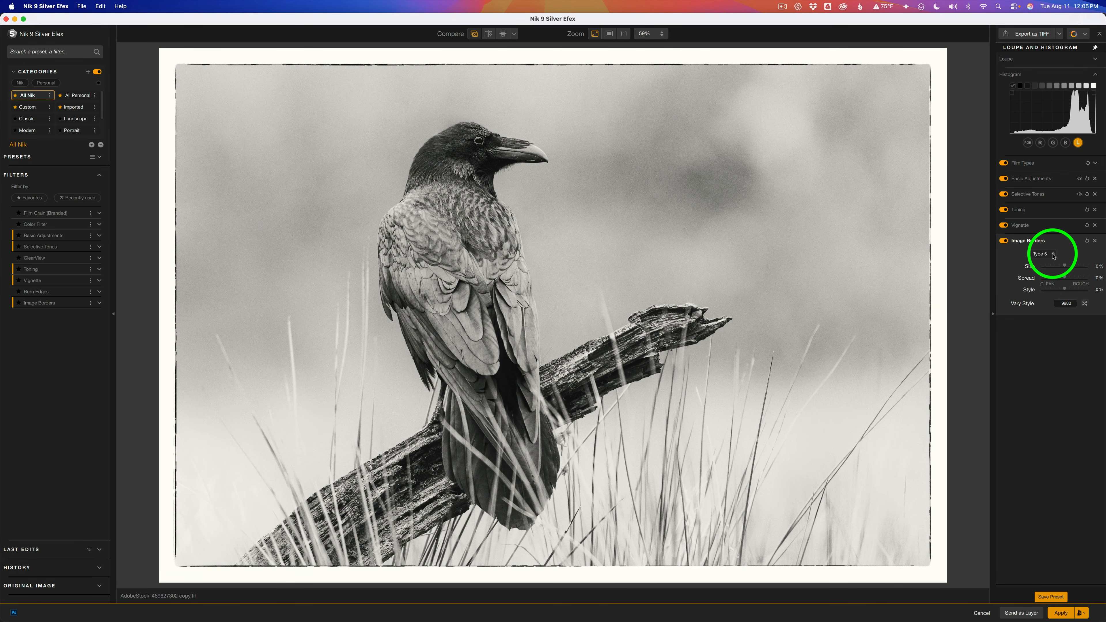
- Change the image border to Type 13, set its Size to about -76 %, and collapse the filter
left_click(1053, 255)
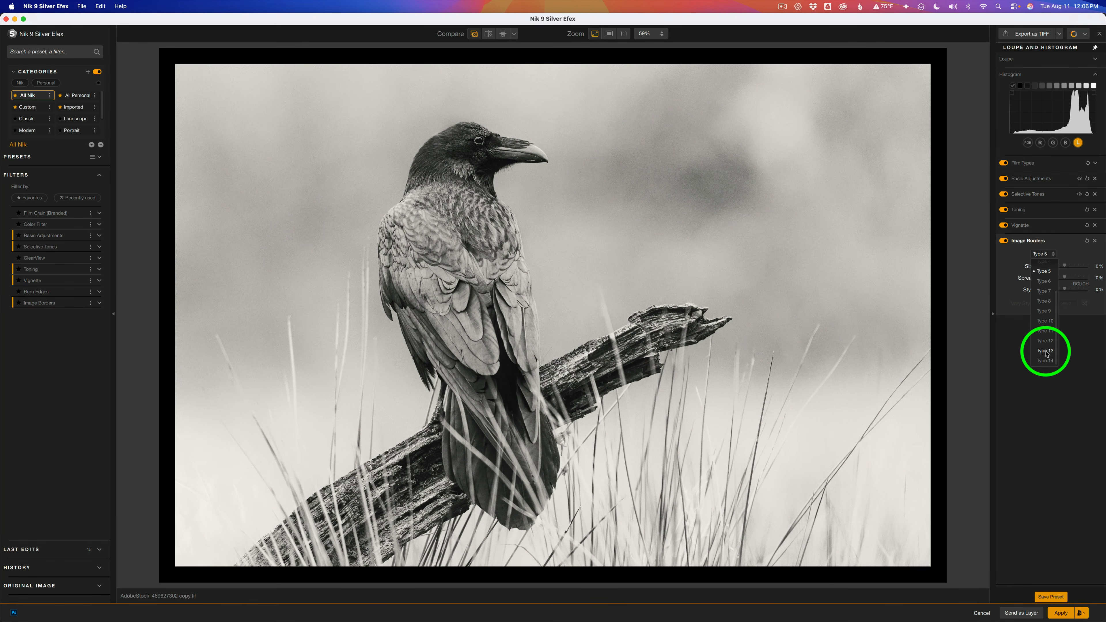
left_click(1045, 352)
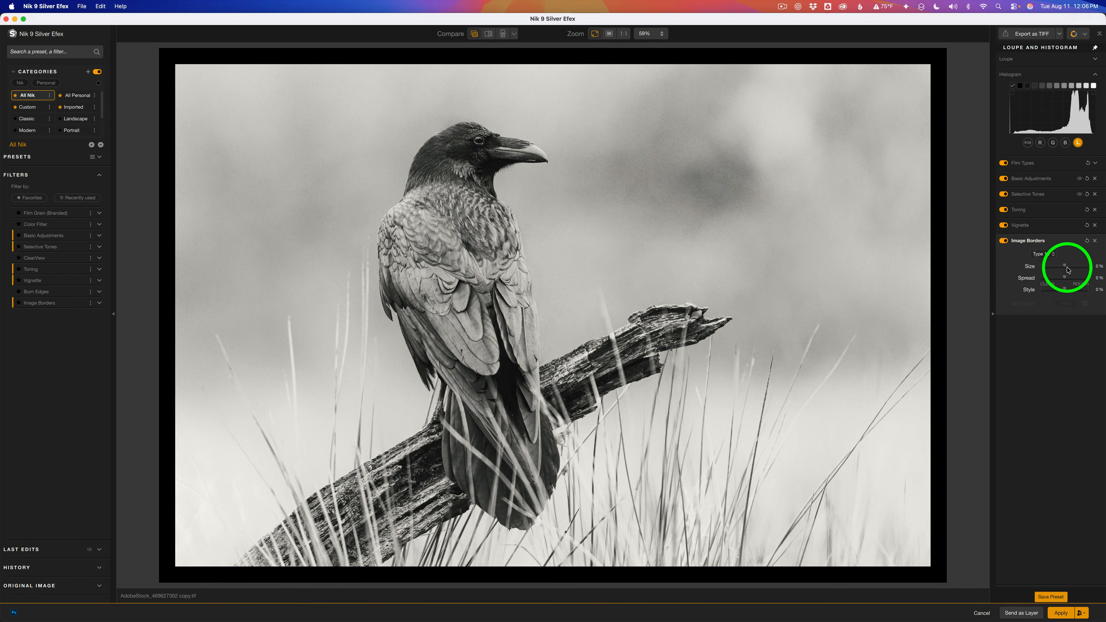
left_click_drag(1066, 269, 1048, 270)
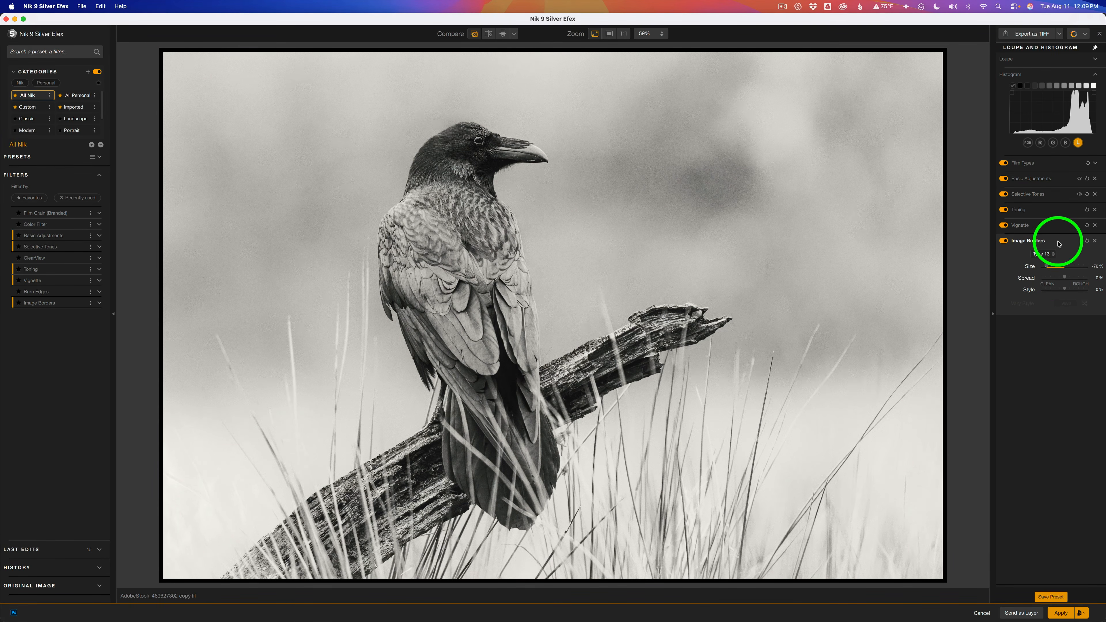
left_click(1057, 247)
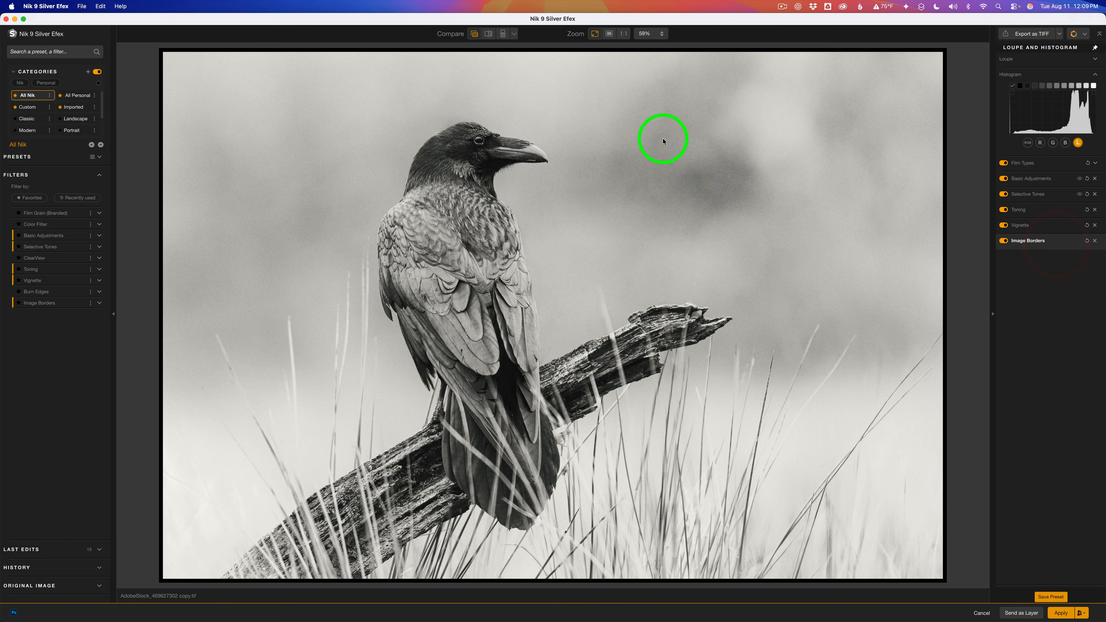
- Quick-compare the edit with the neutral black-and-white version and, with the comparison reference set to Original Image, with the original colour photo
left_click(475, 34)
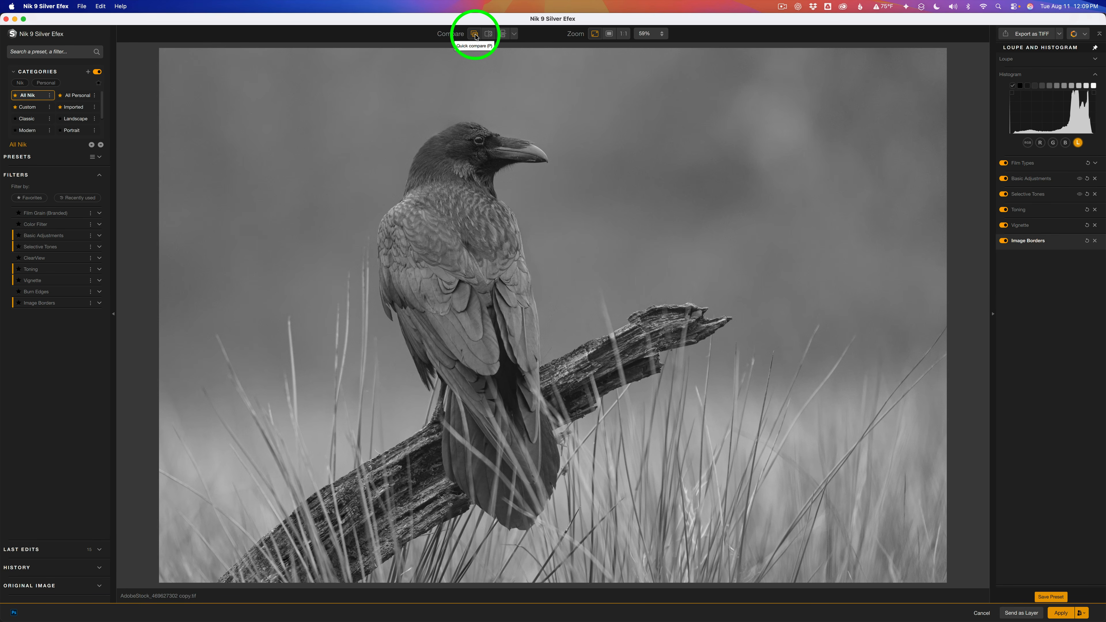
left_click(475, 35)
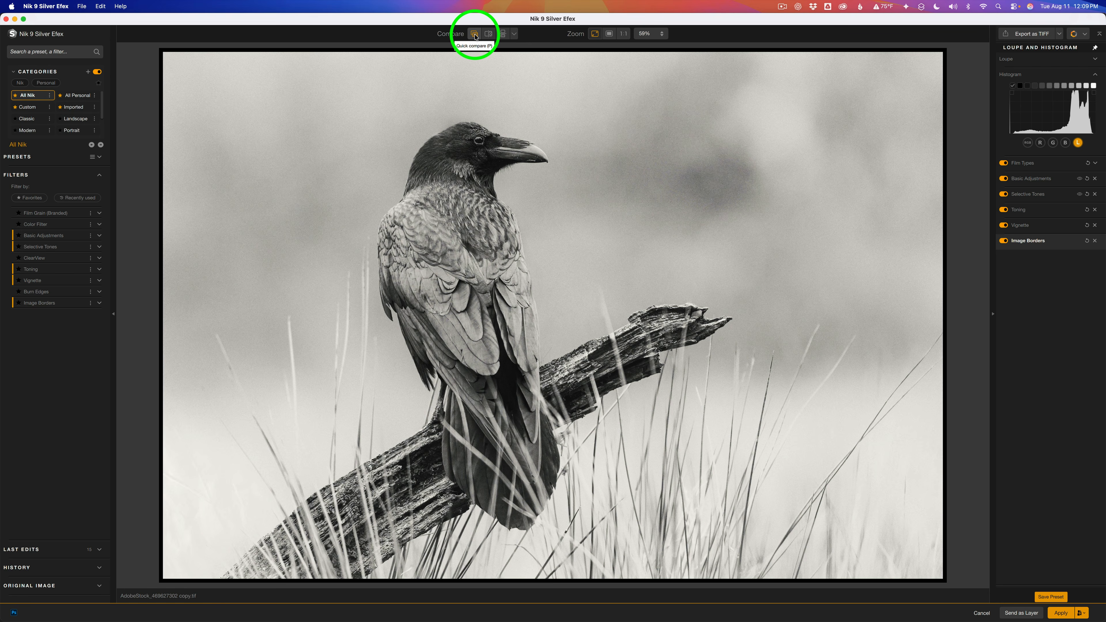
left_click(515, 35)
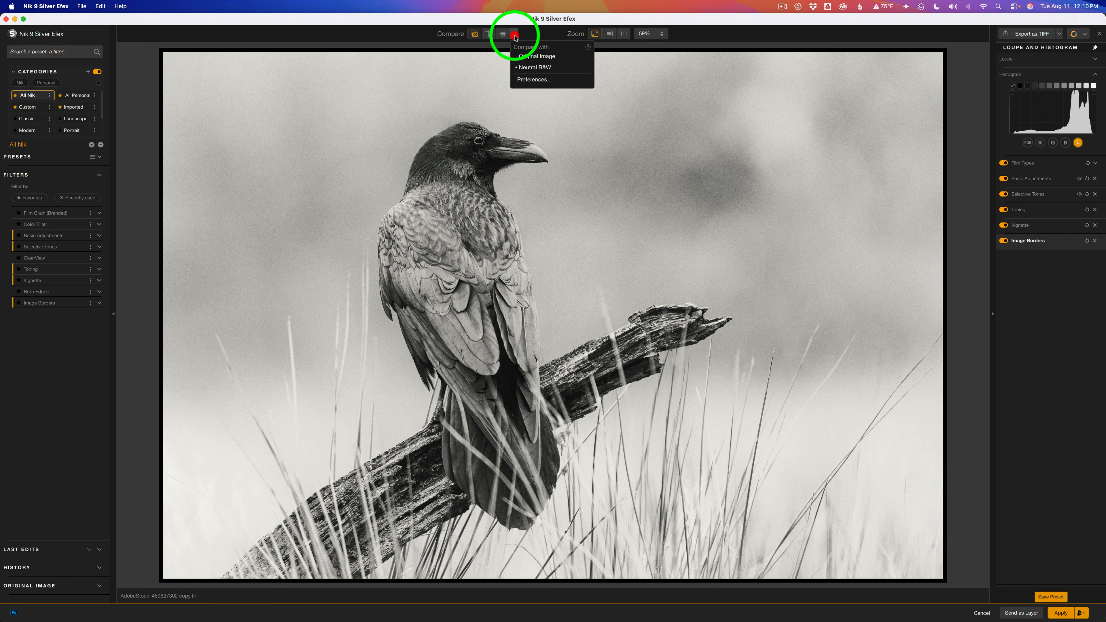
left_click(529, 57)
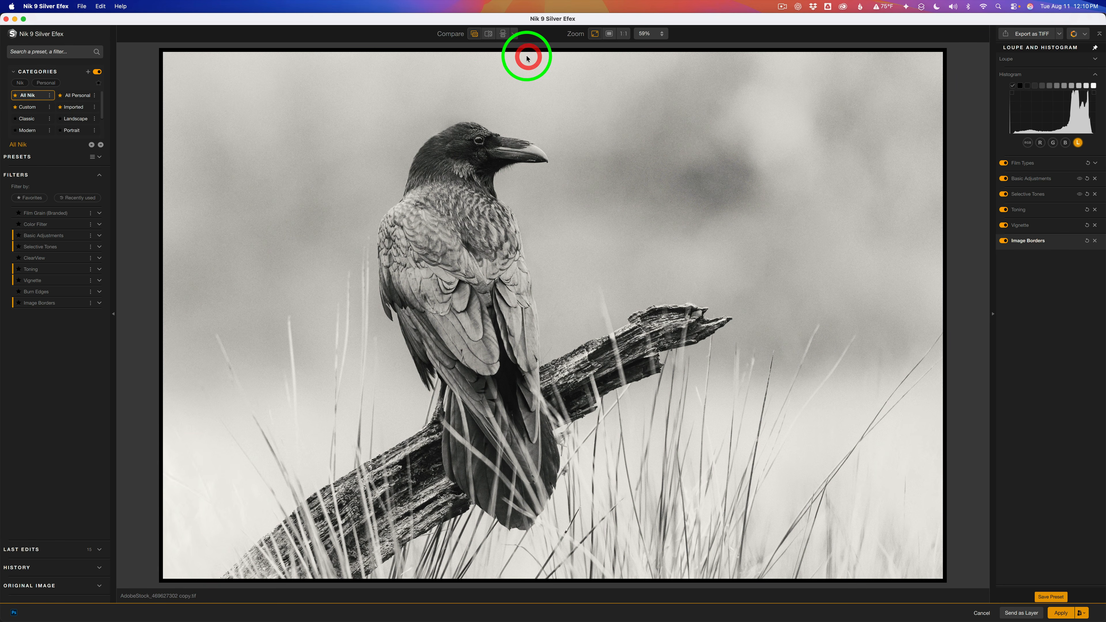
left_click(475, 34)
left_click(474, 35)
left_click(475, 35)
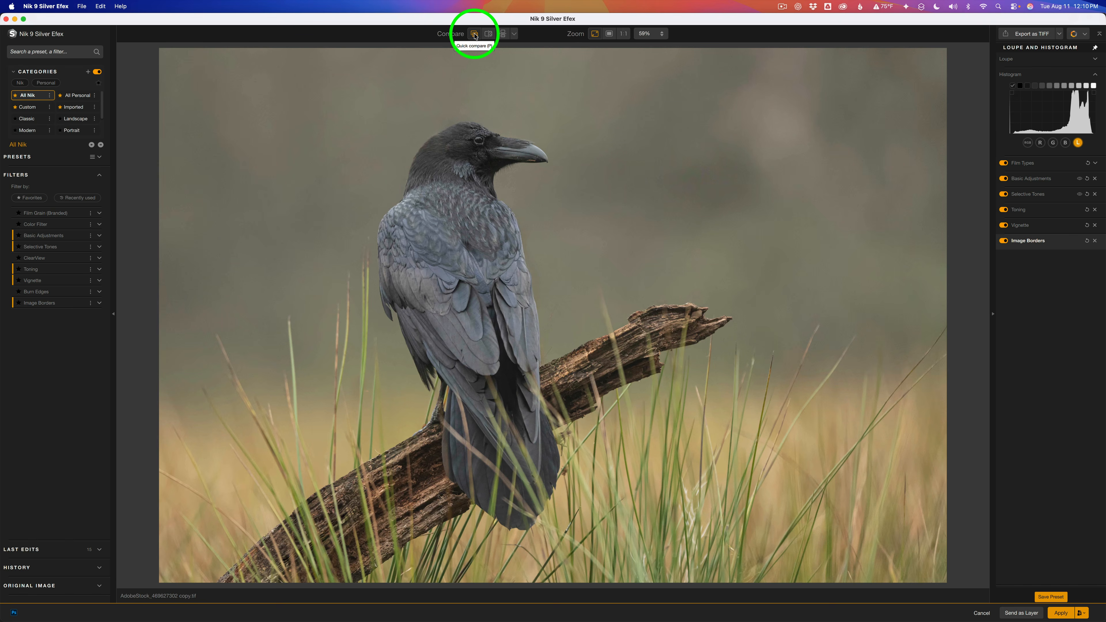
left_click(474, 34)
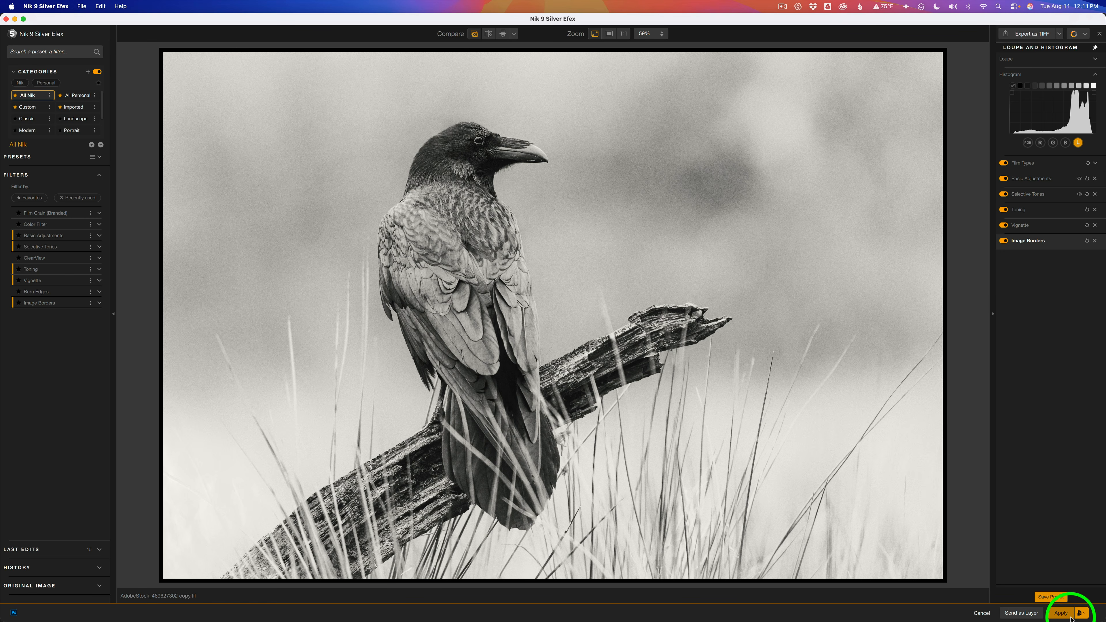
- Apply the Silver Efex edits, returning to Photoshop, and toggle the Nik 9 Silver Efex layer's visibility off and on for a before-and-after check
left_click(1061, 613)
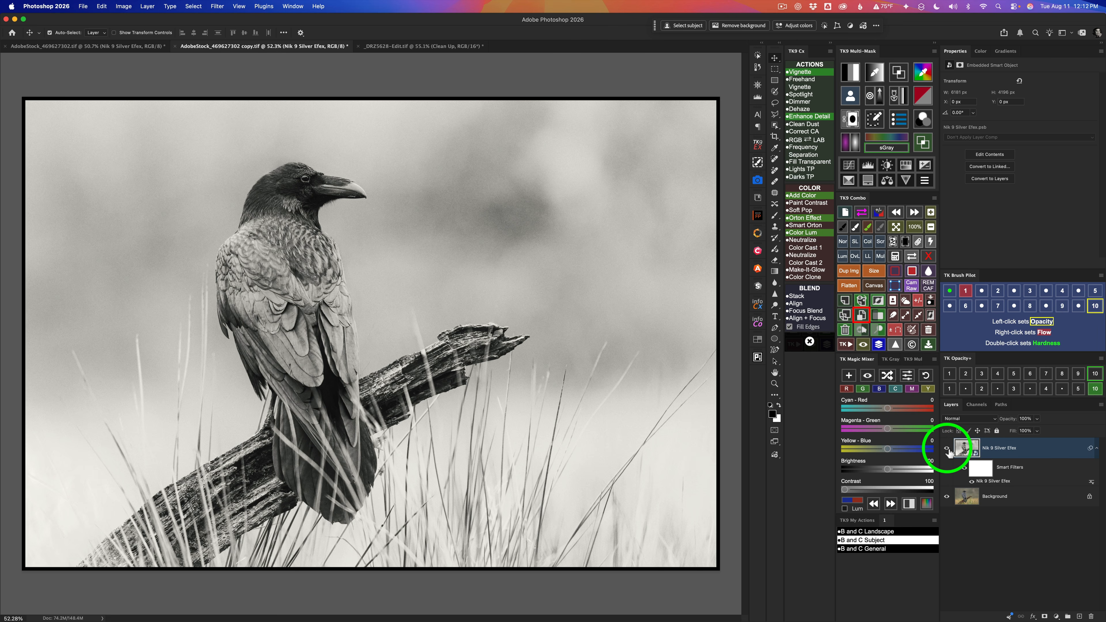
left_click(948, 450)
left_click(947, 451)
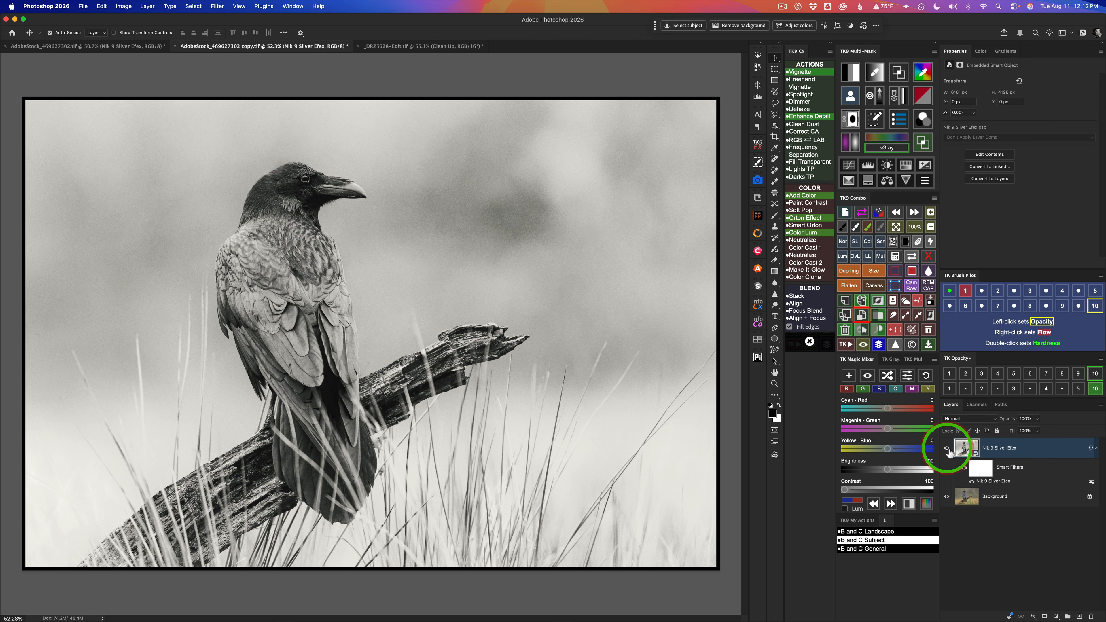